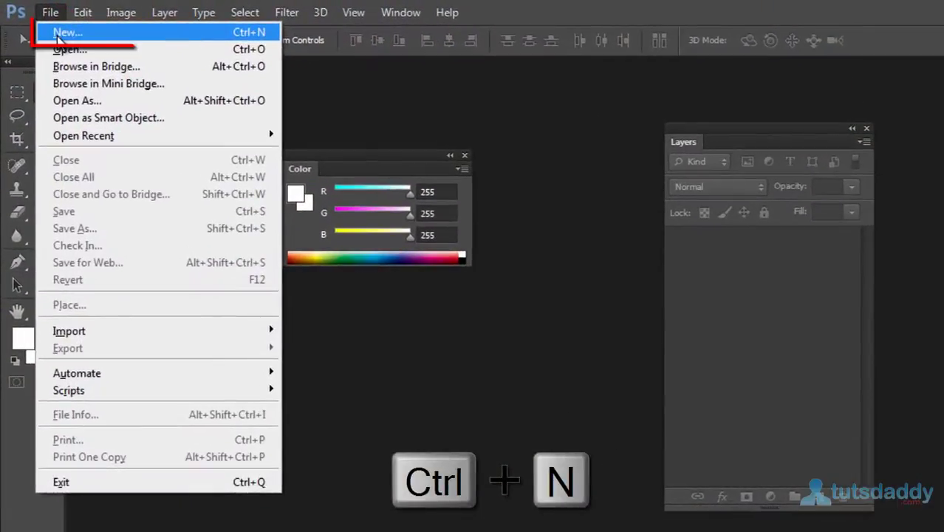
Step: Start a new document and name it 12233, correcting a mistyped name
click(57, 33)
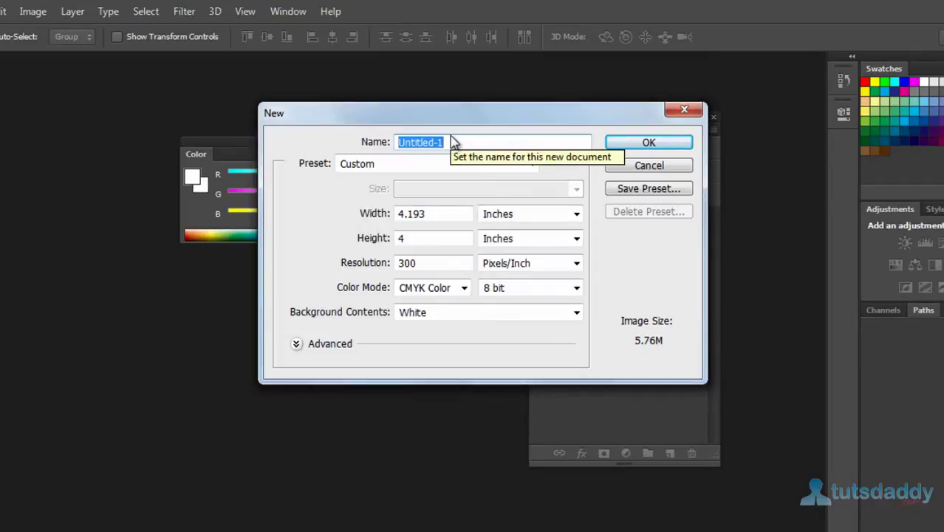
text(dei)
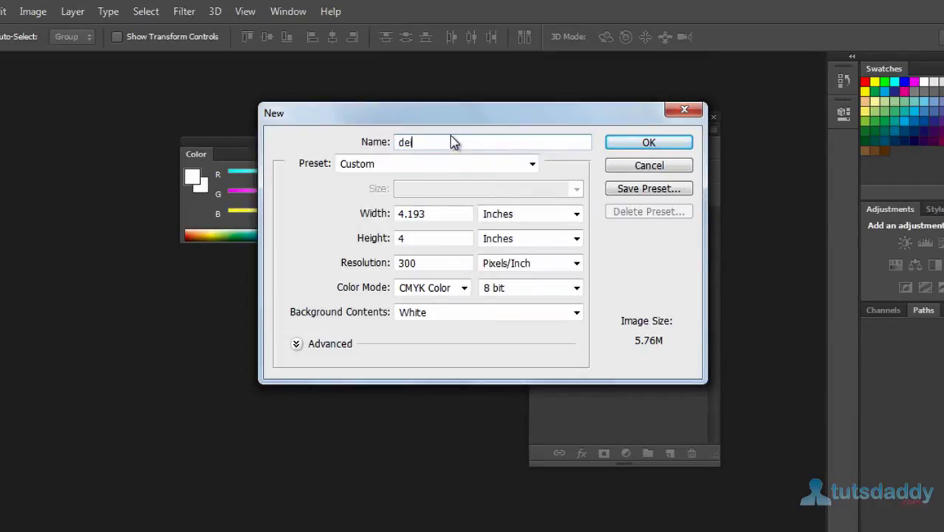
text(gn)
key(BackSpace)
key(BackSpace)
key(BackSpace)
key(BackSpace)
key(BackSpace)
text(12233)
Step: Preview the Photo and Web presets and their size lists without choosing a size
click(407, 164)
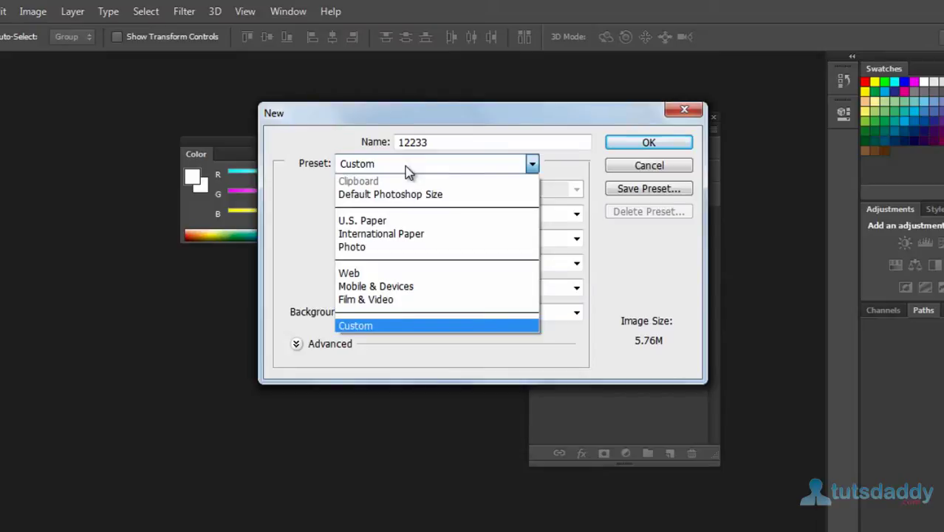
click(391, 248)
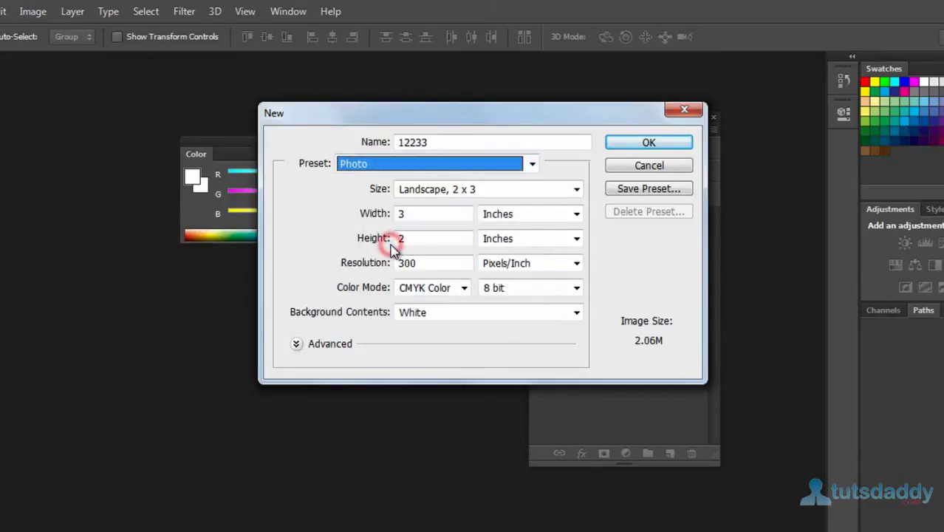
click(489, 189)
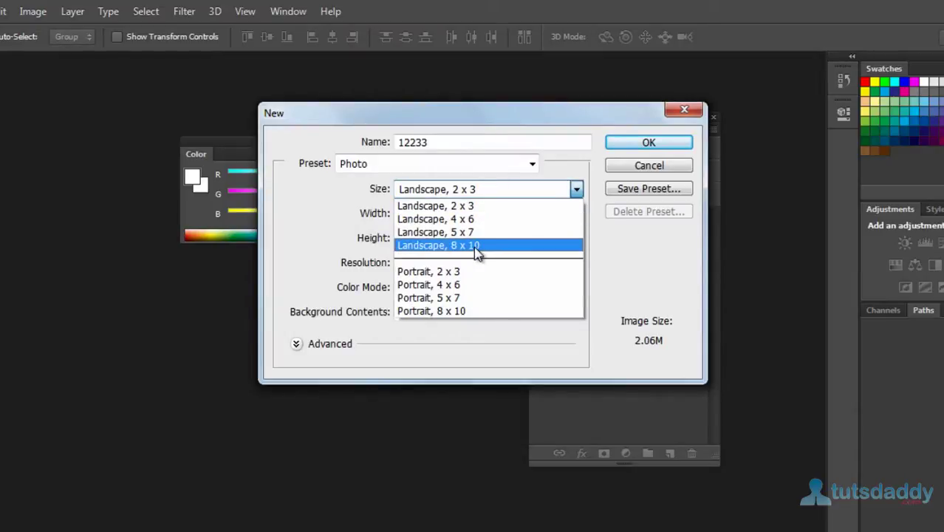
click(358, 157)
click(359, 161)
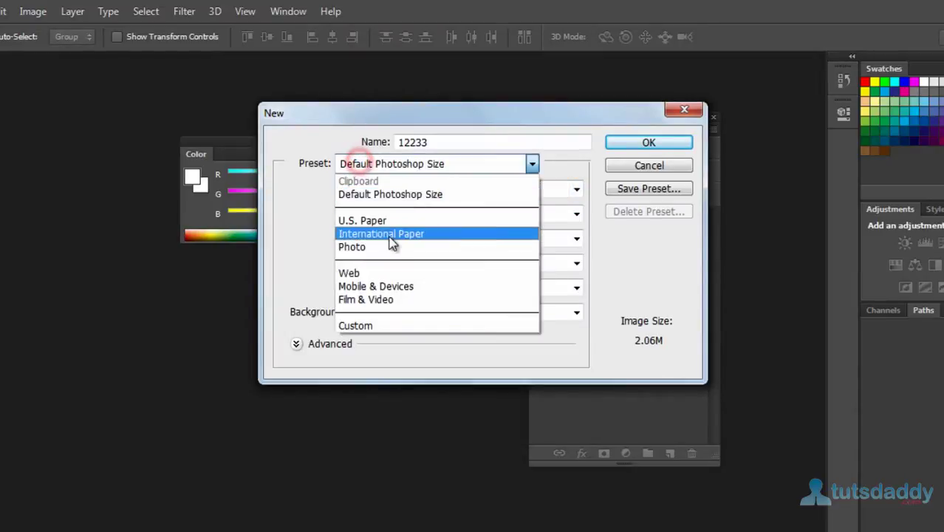
click(384, 273)
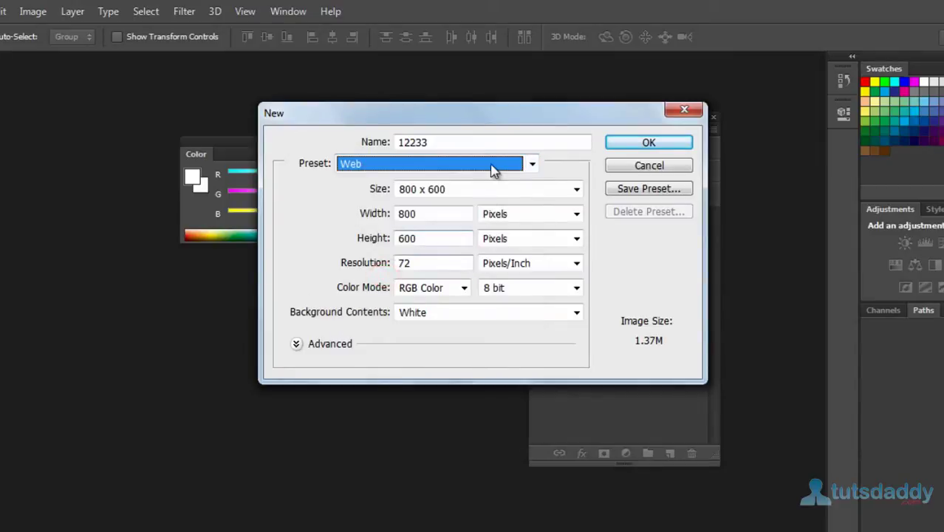
click(483, 191)
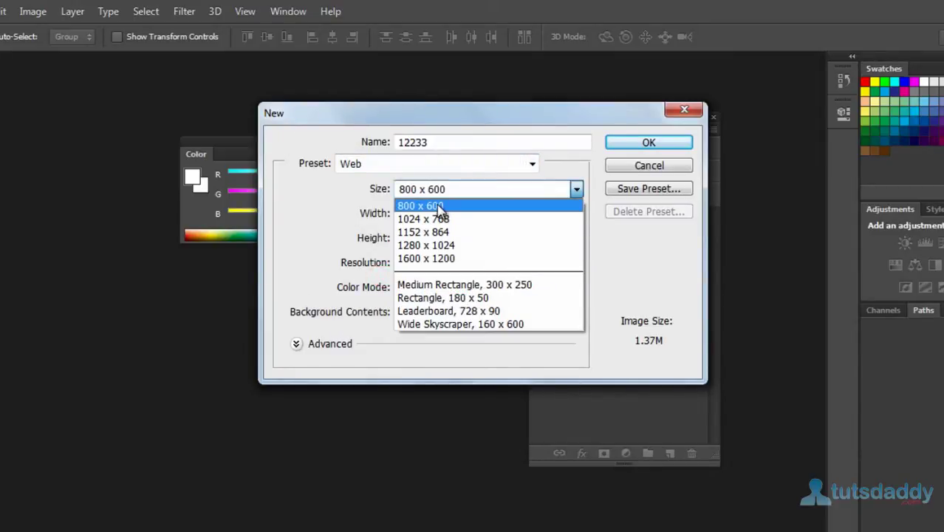
click(412, 161)
Step: Preview the Mobile & Devices and Film & Video presets, keeping the NTSC DV frame size
click(410, 159)
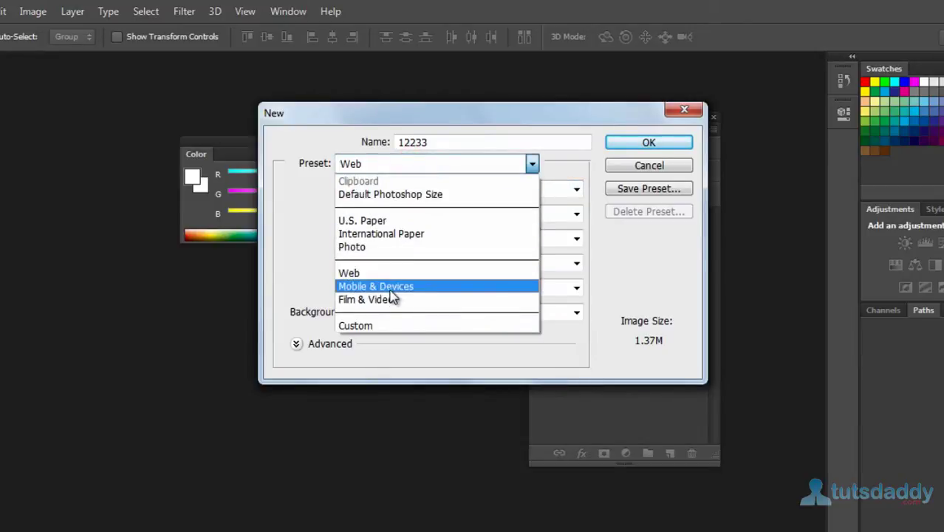
click(391, 286)
click(547, 188)
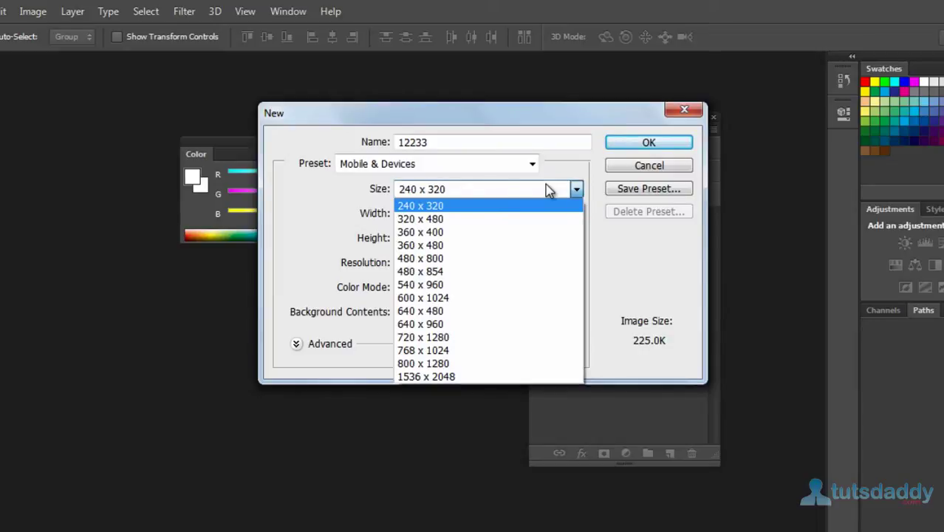
click(468, 161)
click(461, 161)
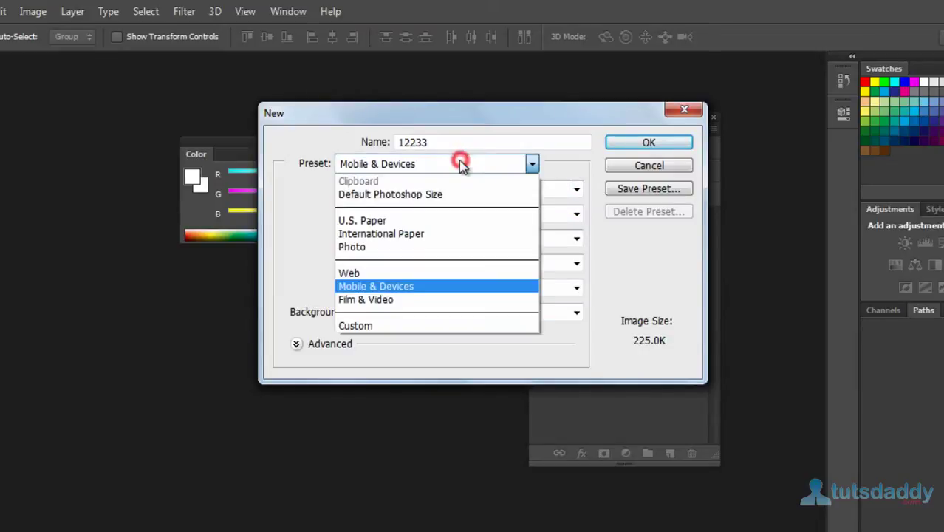
click(410, 300)
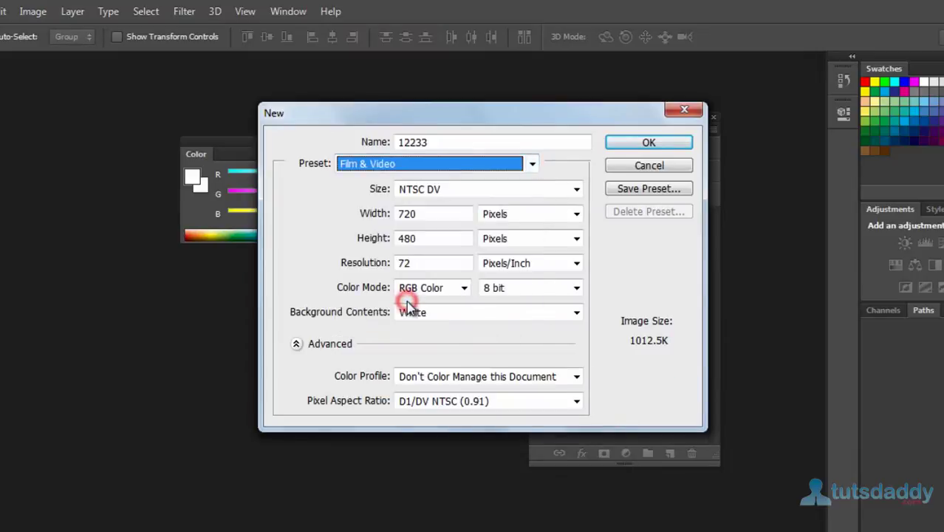
click(471, 193)
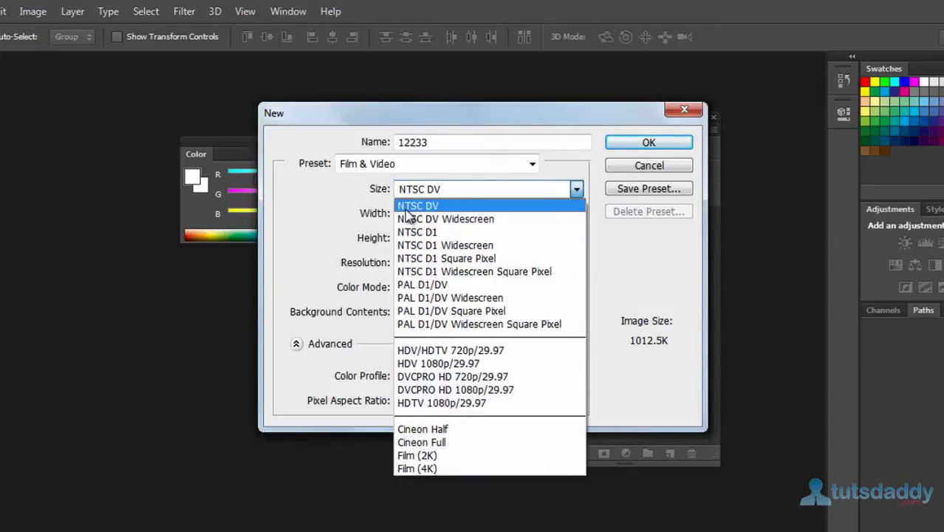
click(338, 237)
click(363, 164)
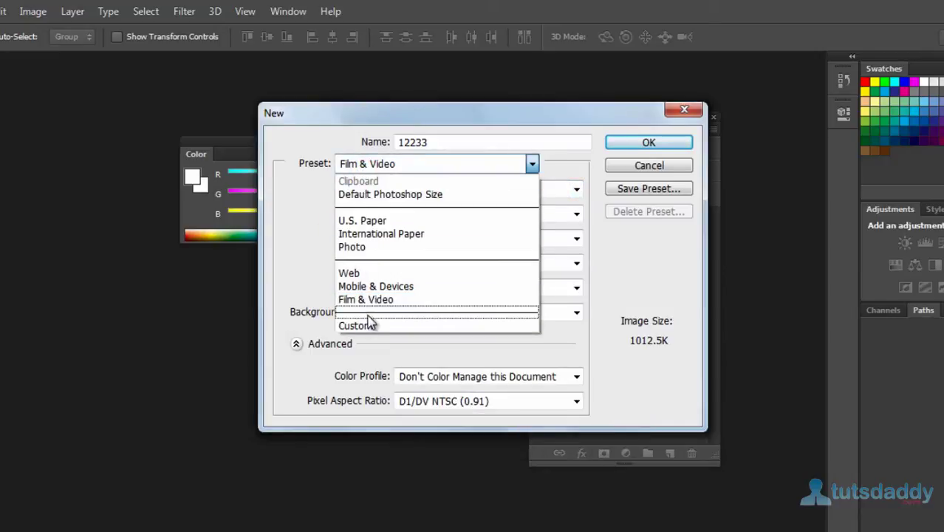
Step: Switch the preset to Custom and set the size to 6 × 4 inches
click(367, 326)
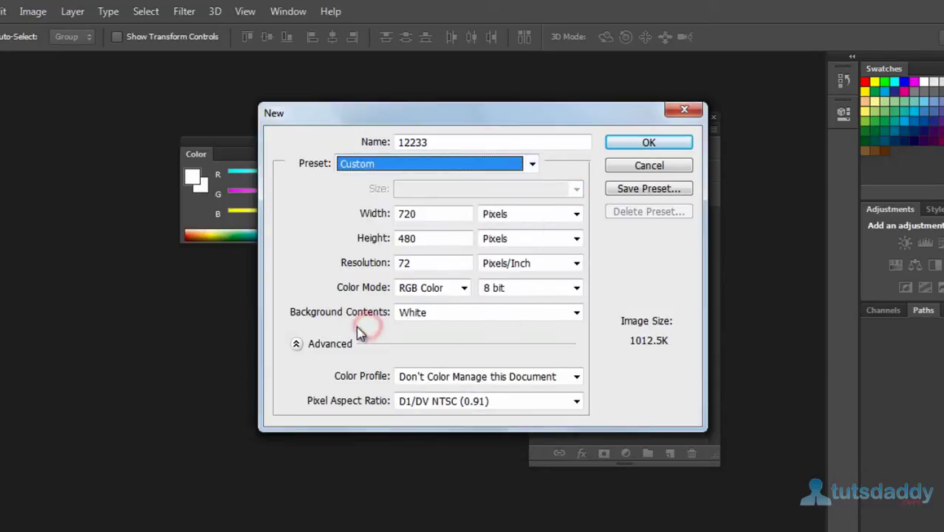
click(445, 215)
double_click(444, 216)
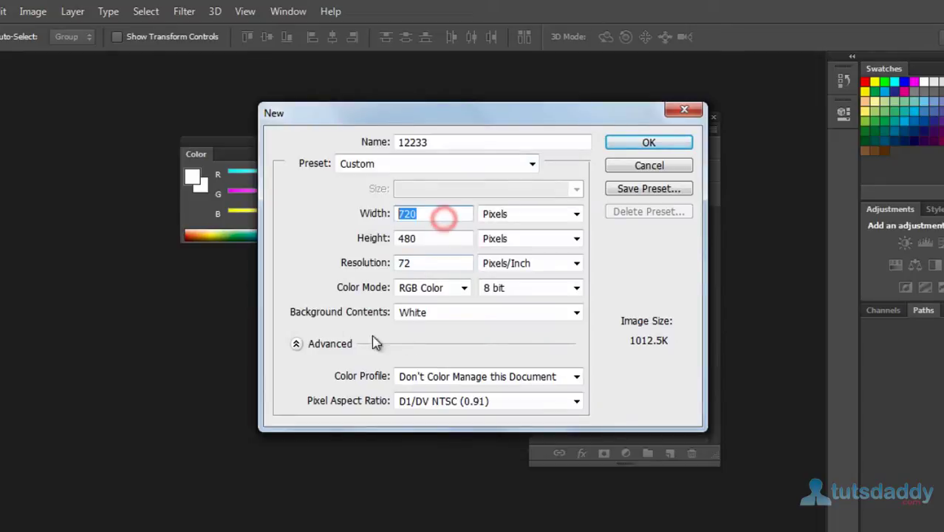
text(6)
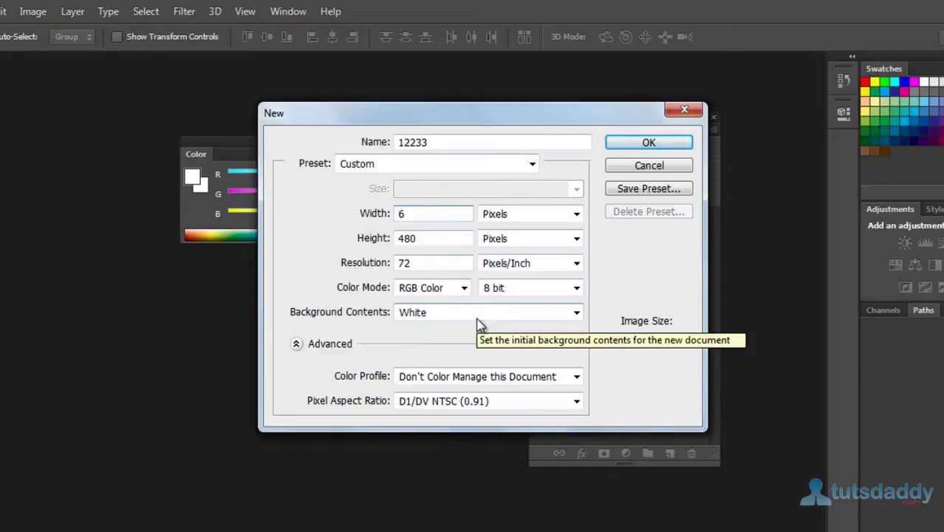
key(Tab)
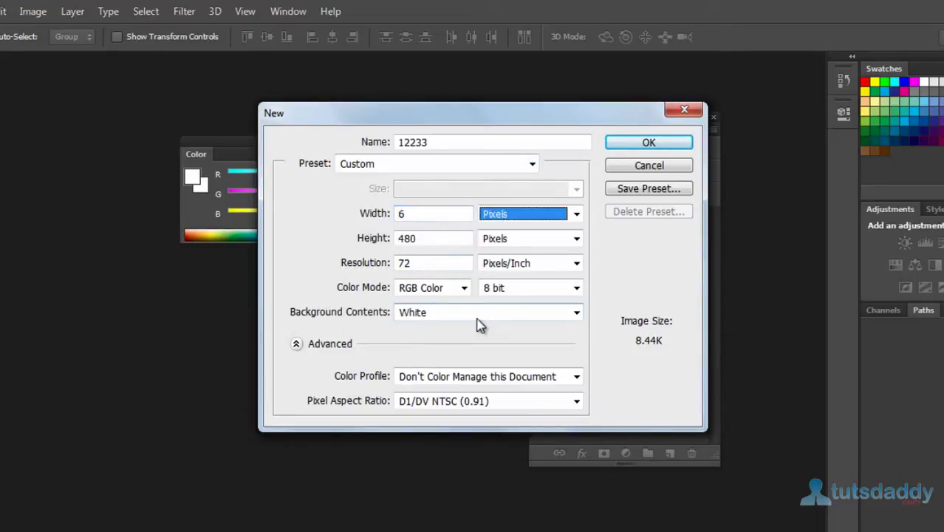
click(502, 215)
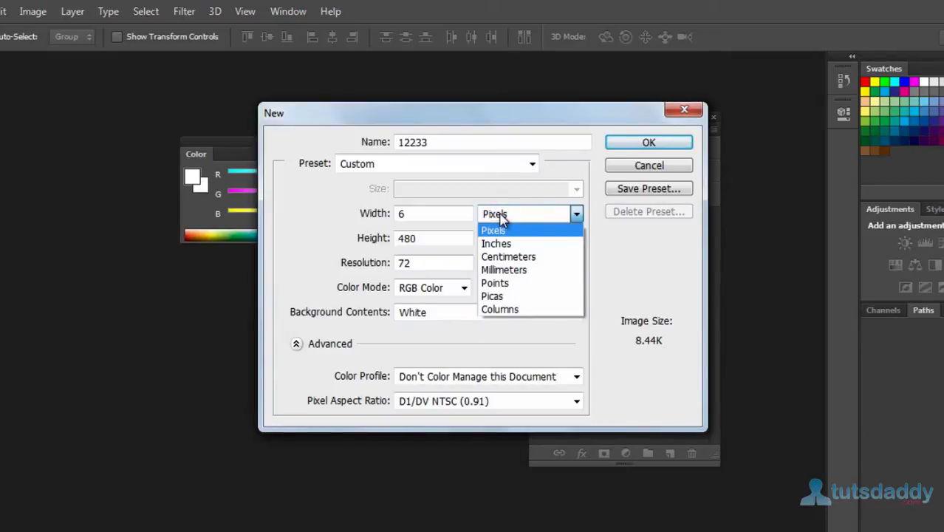
click(508, 246)
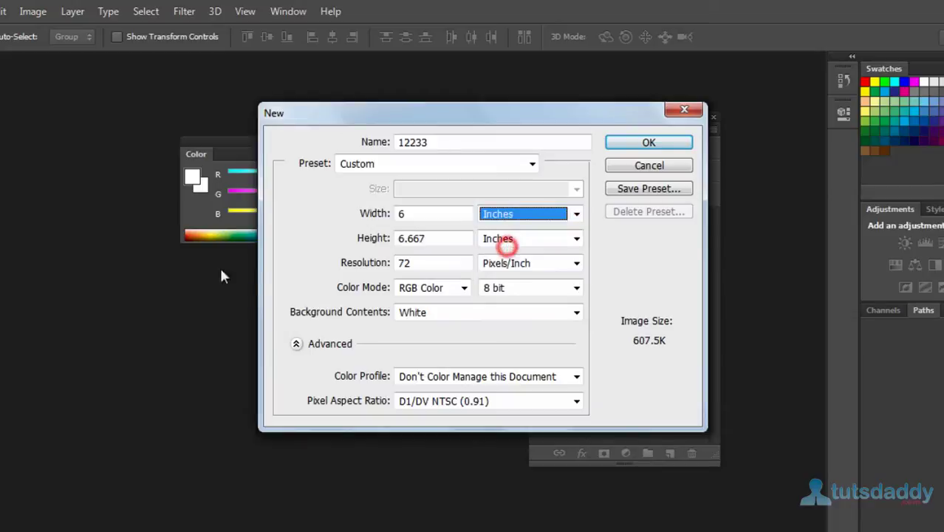
double_click(440, 243)
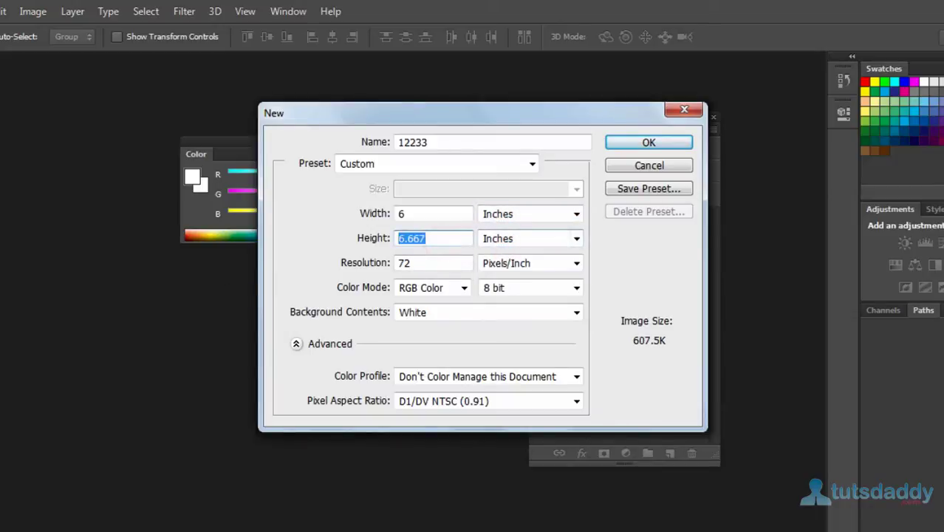
text(4)
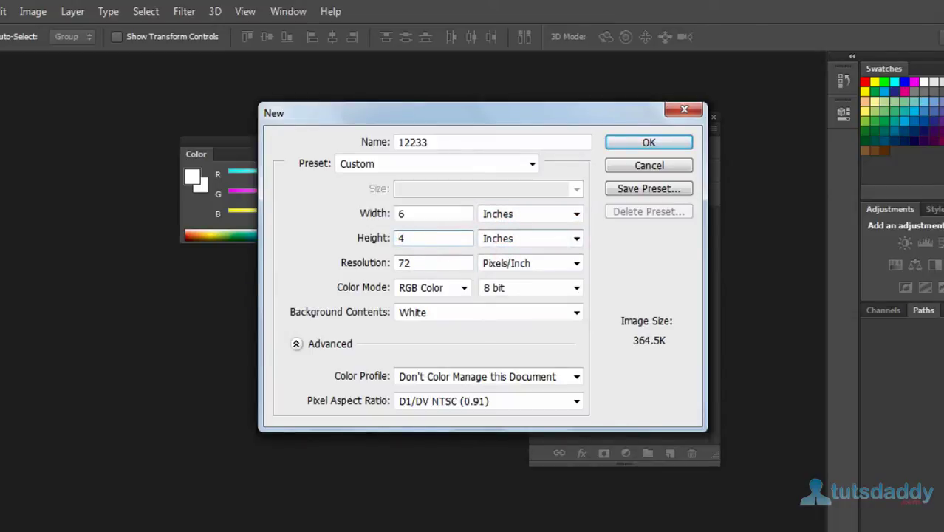
Step: Set resolution to 300 pixels/inch and Bitmap mode, then create it, accepting the aspect-ratio warning
click(432, 263)
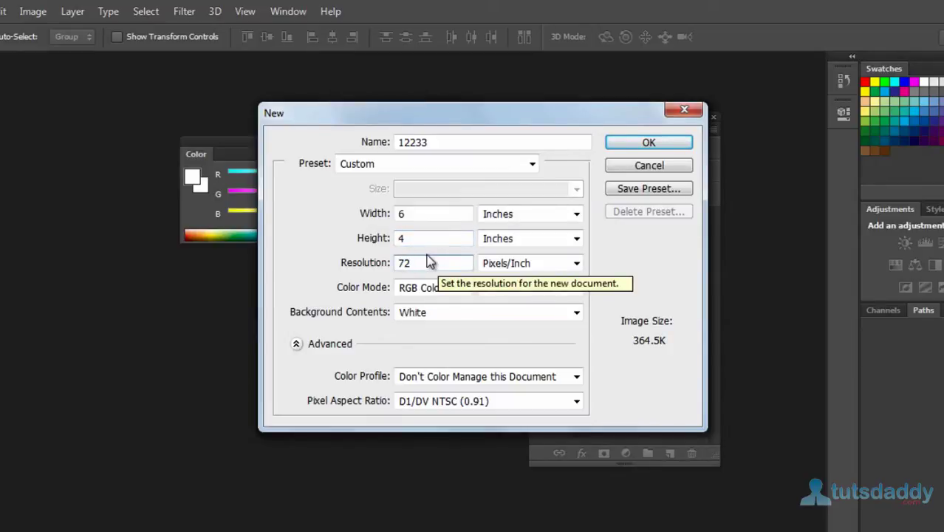
key(BackSpace)
key(BackSpace)
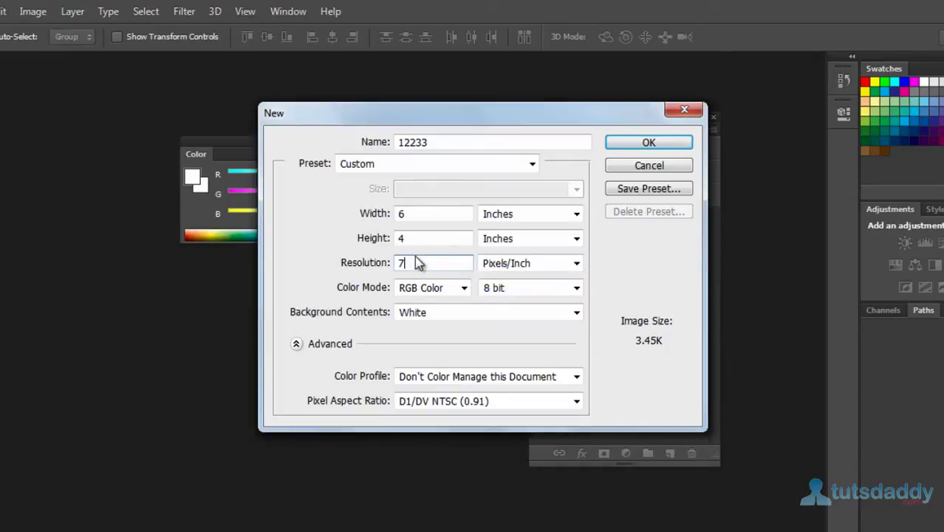
text(100)
key(BackSpace)
key(BackSpace)
key(BackSpace)
text(300)
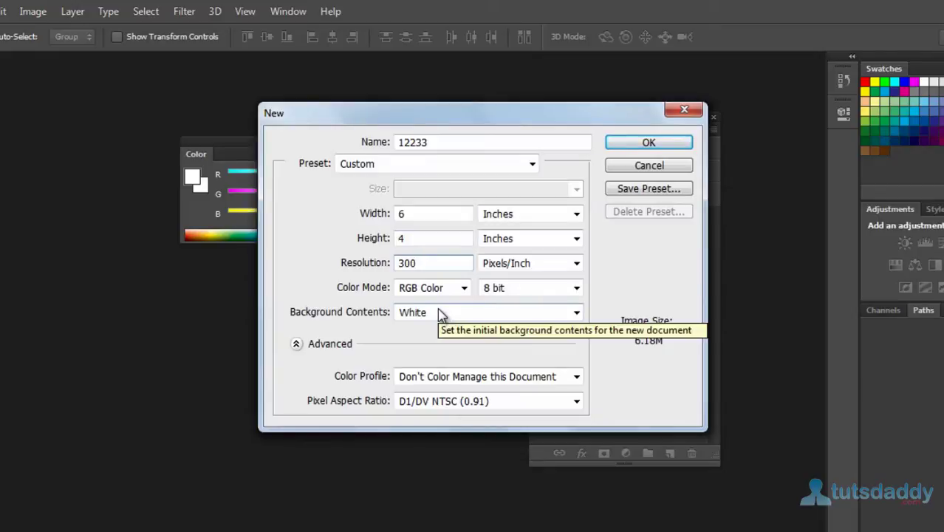
click(415, 293)
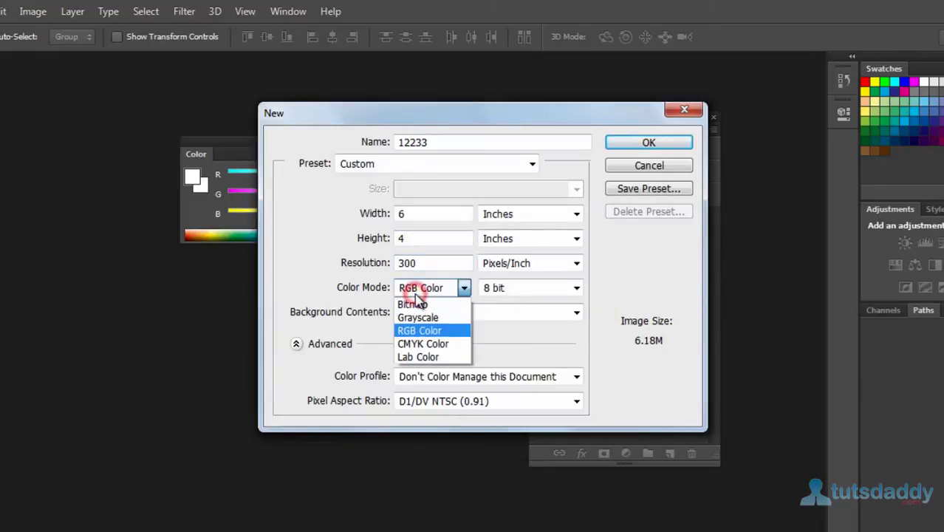
click(413, 305)
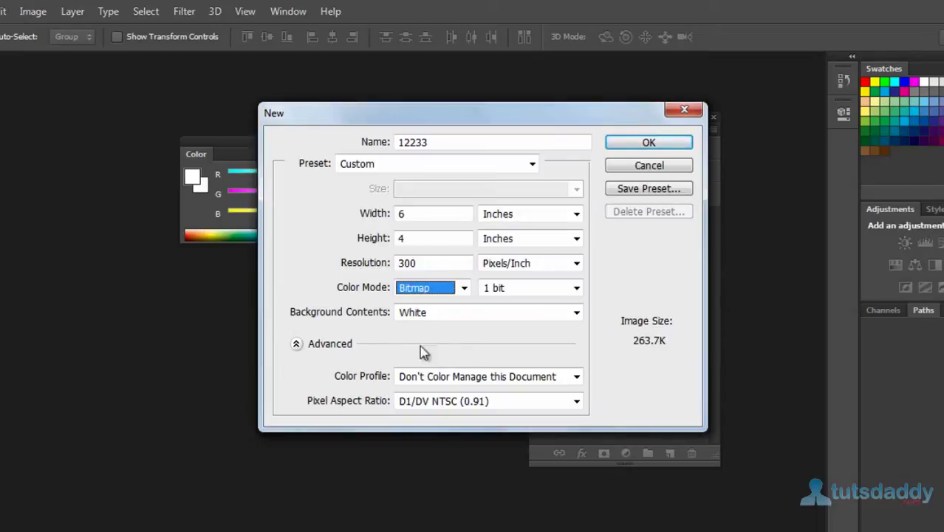
click(629, 145)
click(469, 257)
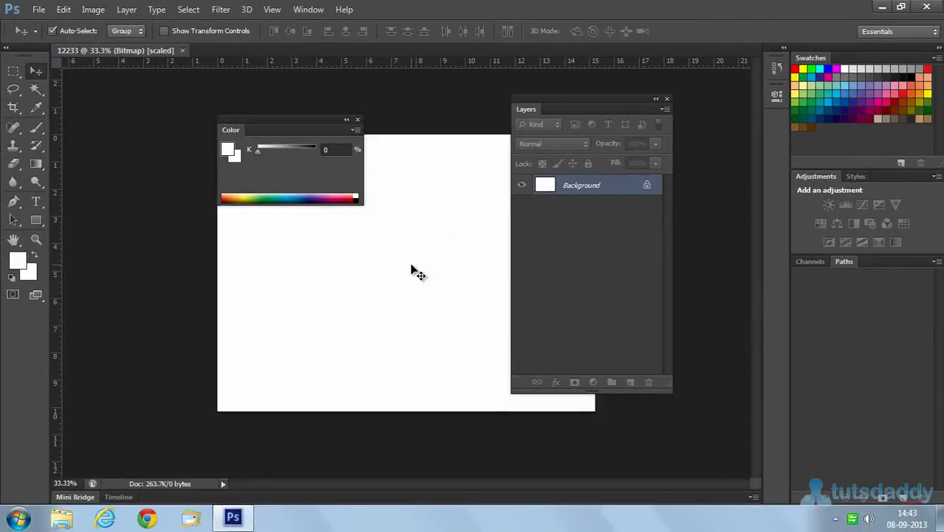
Step: Open Penguins.jpg, paste it into the 12233 canvas, close the Color panel and dock Layers
key(ctrl+o)
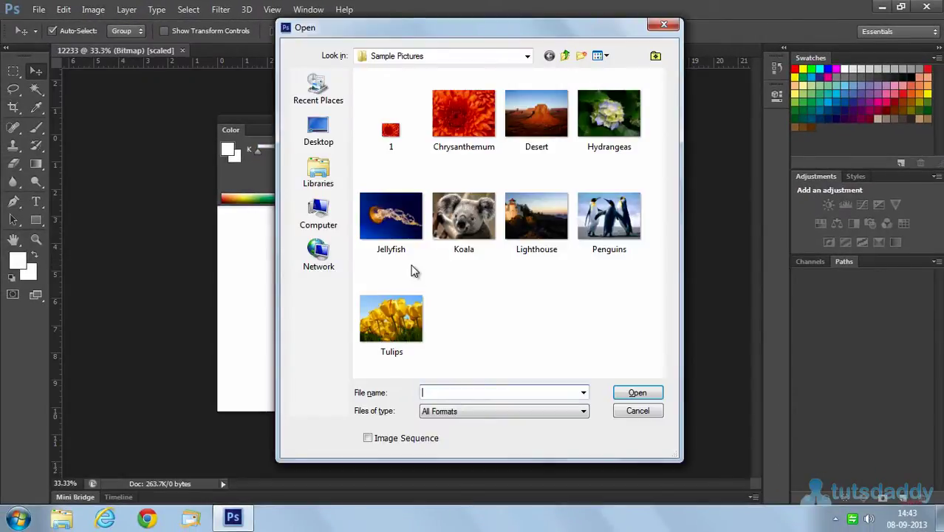
double_click(592, 214)
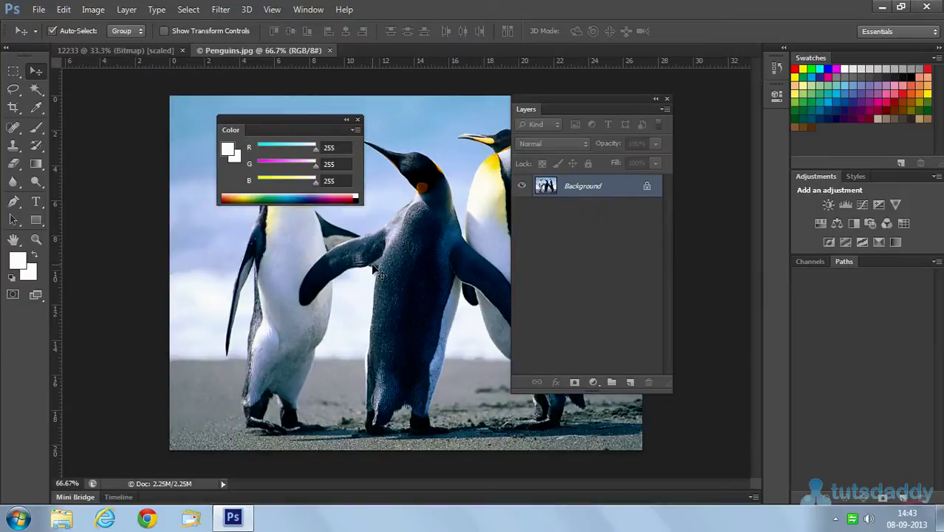
key(ctrl+a)
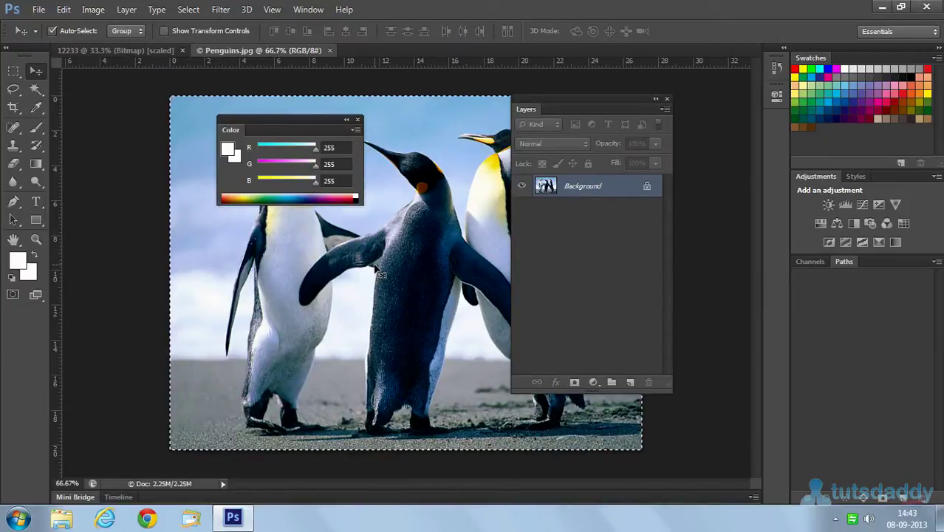
click(125, 52)
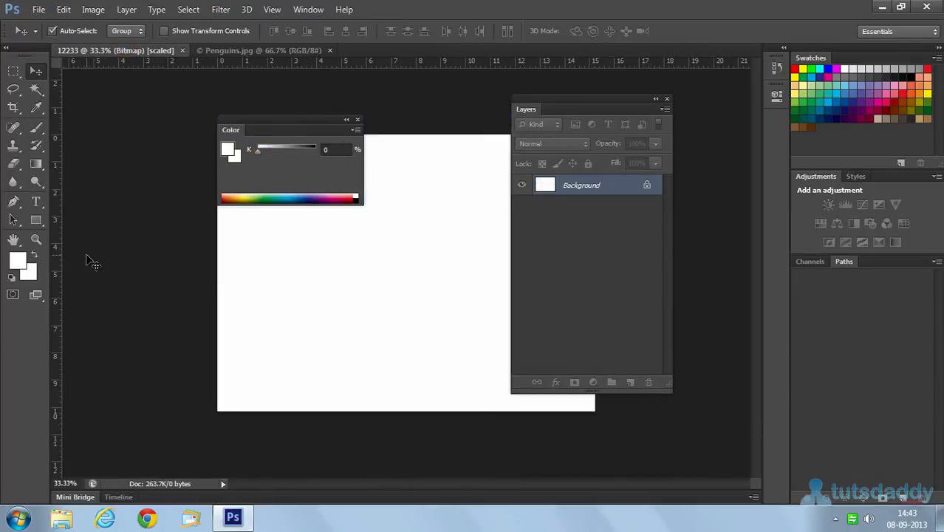
key(ctrl+v)
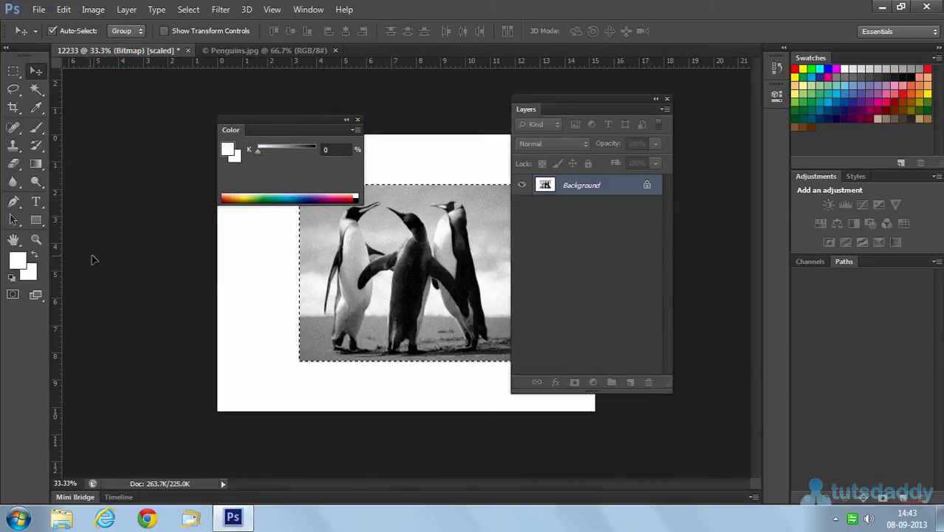
click(358, 119)
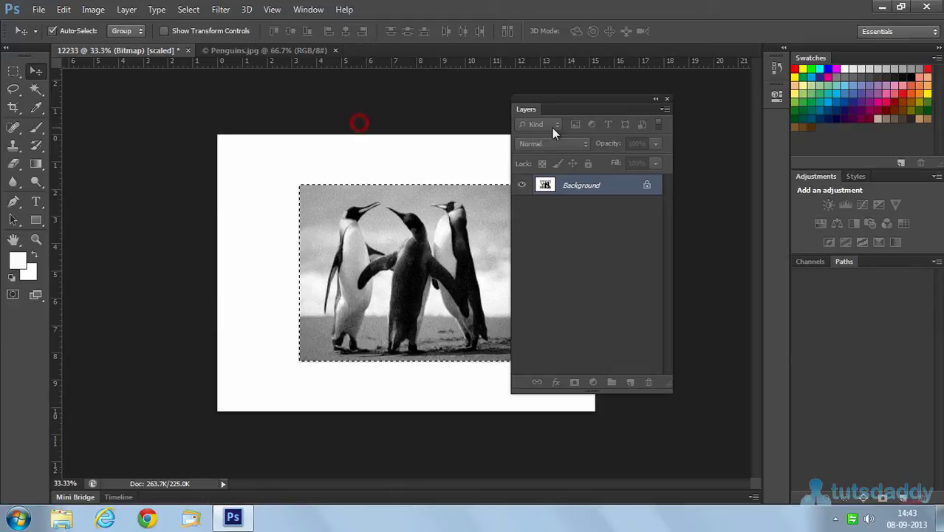
drag(579, 102, 769, 104)
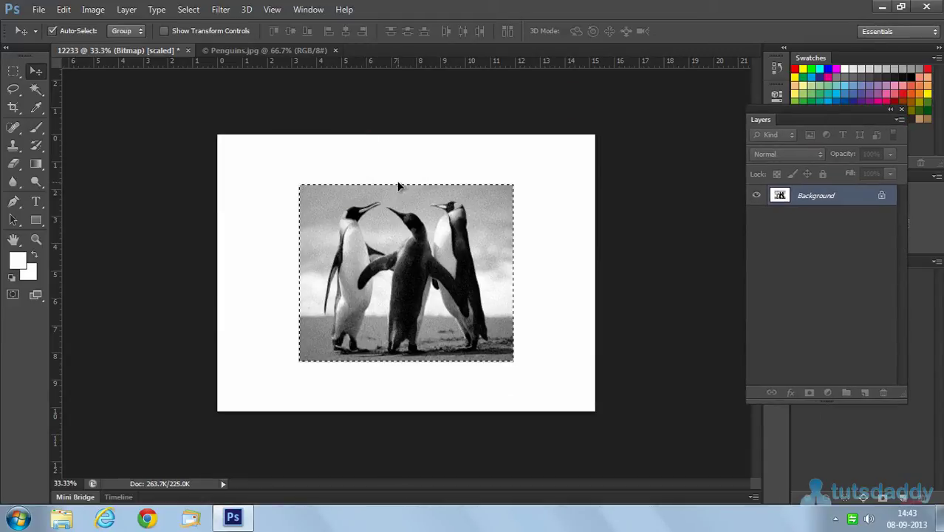
click(358, 226)
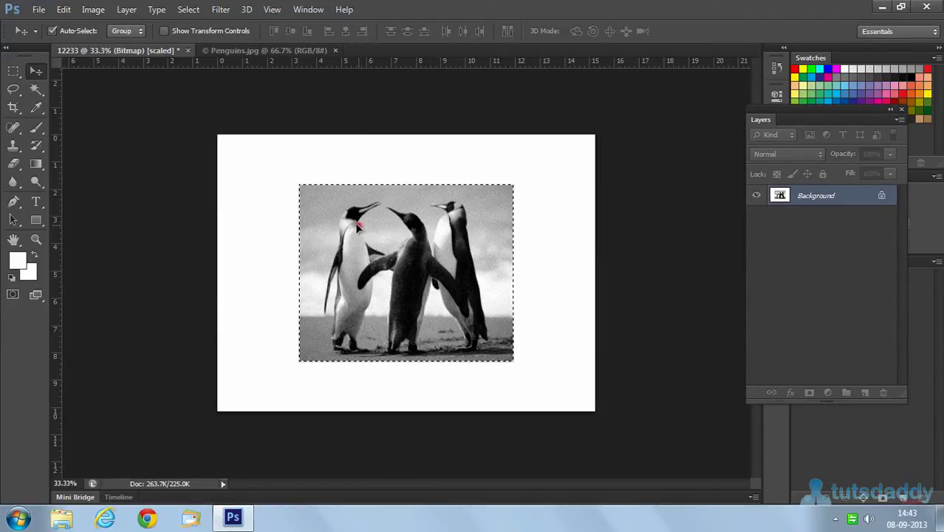
key(ctrl+plus)
key(ctrl+plus)
key(ctrl+plus)
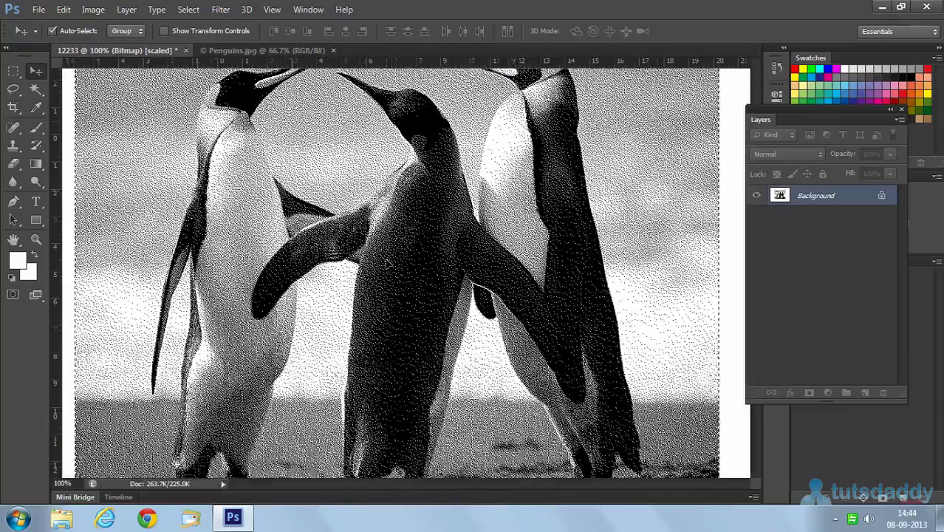
key(ctrl+plus)
key(ctrl+plus)
key(ctrl+plus)
key(ctrl+plus)
key(ctrl+plus)
key(ctrl+plus)
key(ctrl+plus)
key(ctrl+plus)
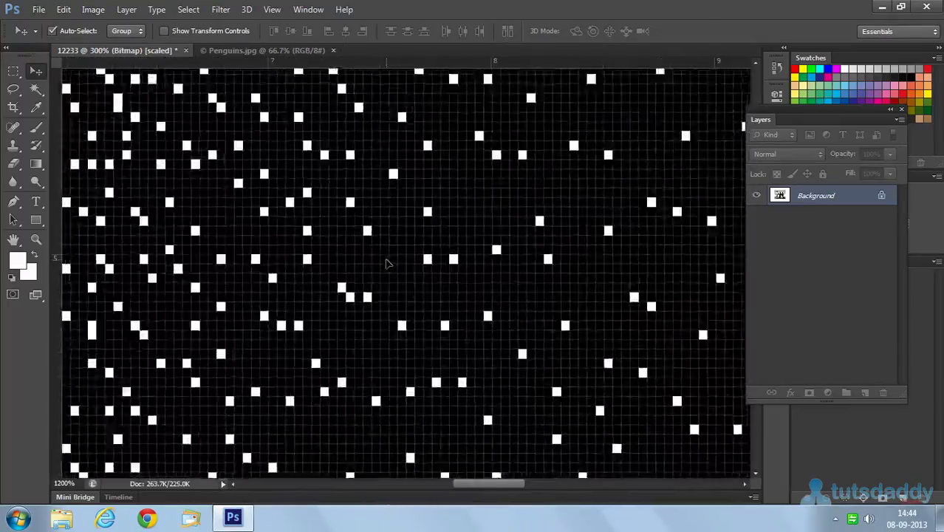
key(ctrl+plus)
key(ctrl+plus)
key(ctrl+plus)
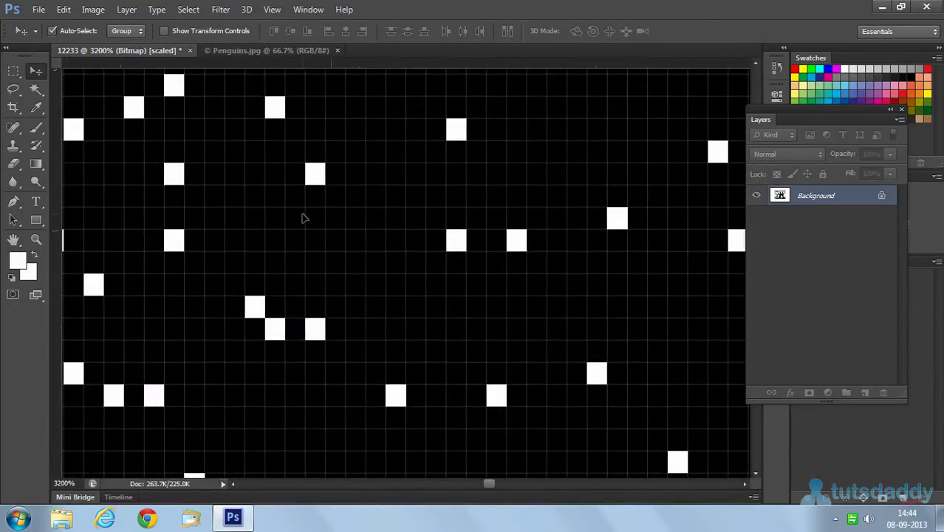
drag(226, 172, 430, 318)
drag(257, 233, 396, 301)
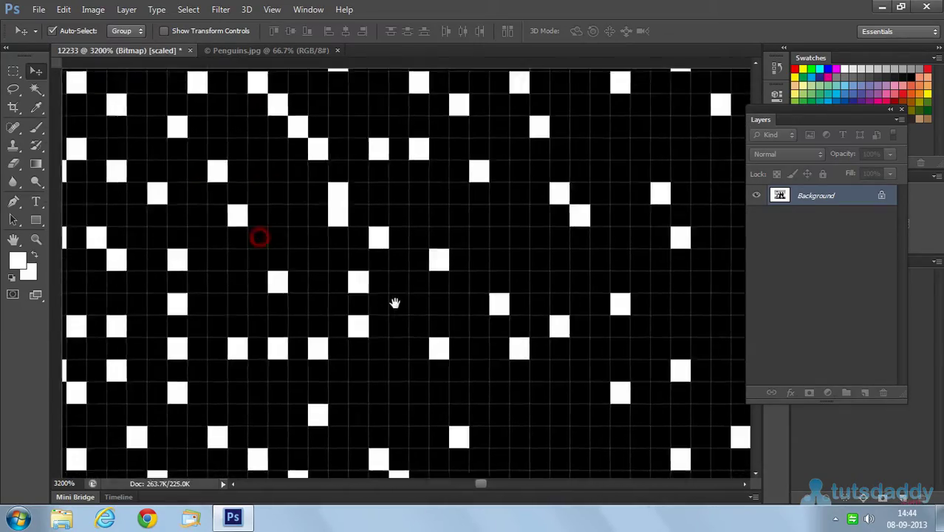
key(ctrl+minus)
key(ctrl+minus)
key(ctrl+minus)
key(ctrl+minus)
key(ctrl+minus)
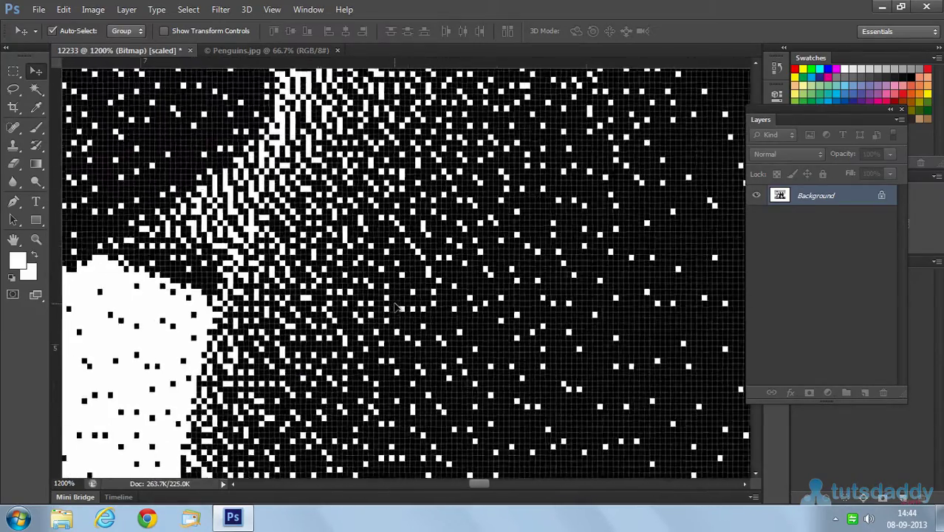
key(ctrl+minus)
key(ctrl+minus)
key(ctrl+minus)
key(ctrl+minus)
key(ctrl+minus)
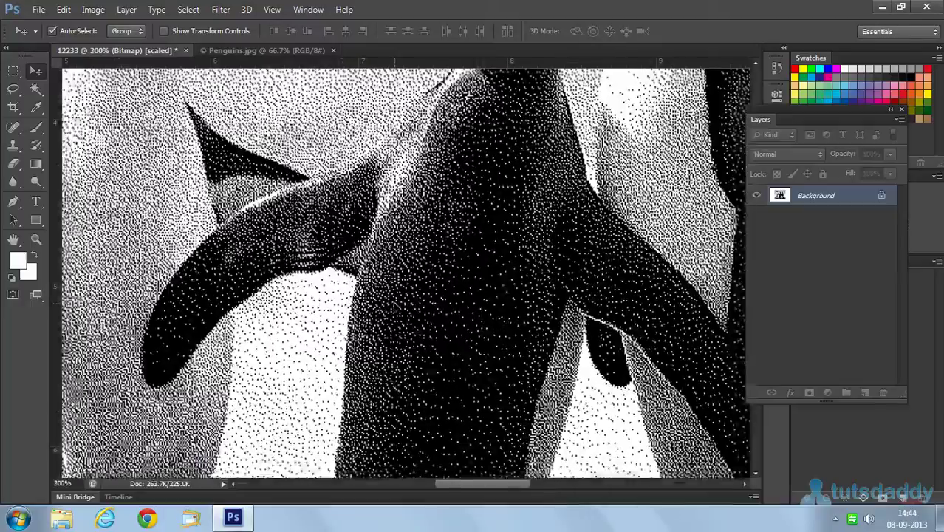
key(ctrl+minus)
key(ctrl+minus)
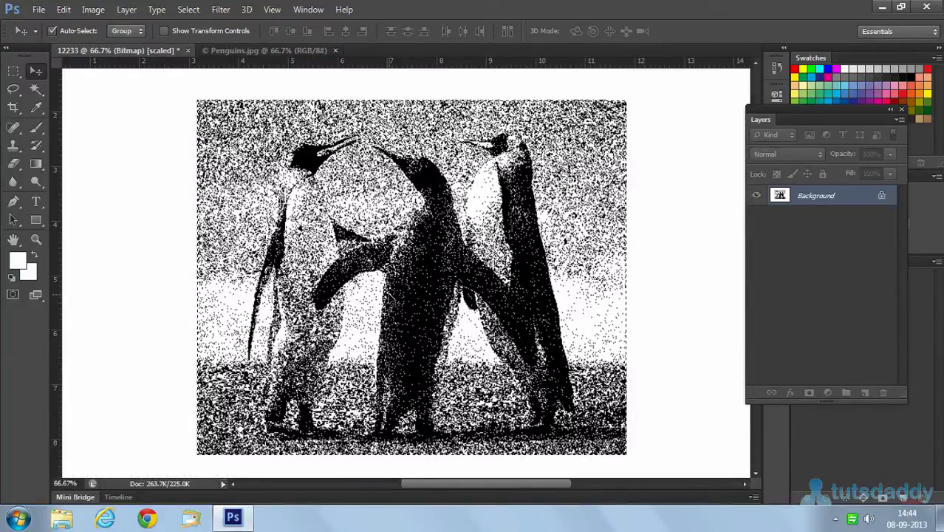
key(ctrl+n)
Step: Create the new document in Grayscale mode at 8 bit depth
click(415, 243)
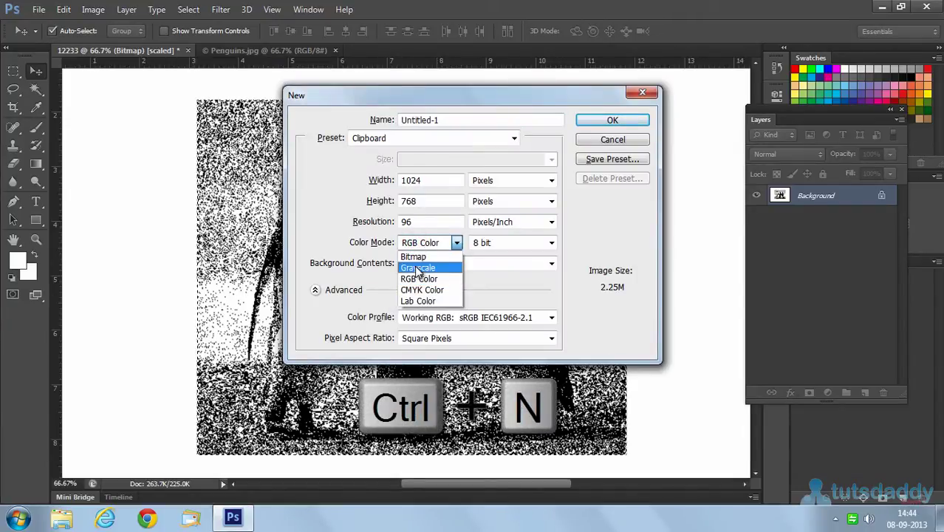
click(415, 269)
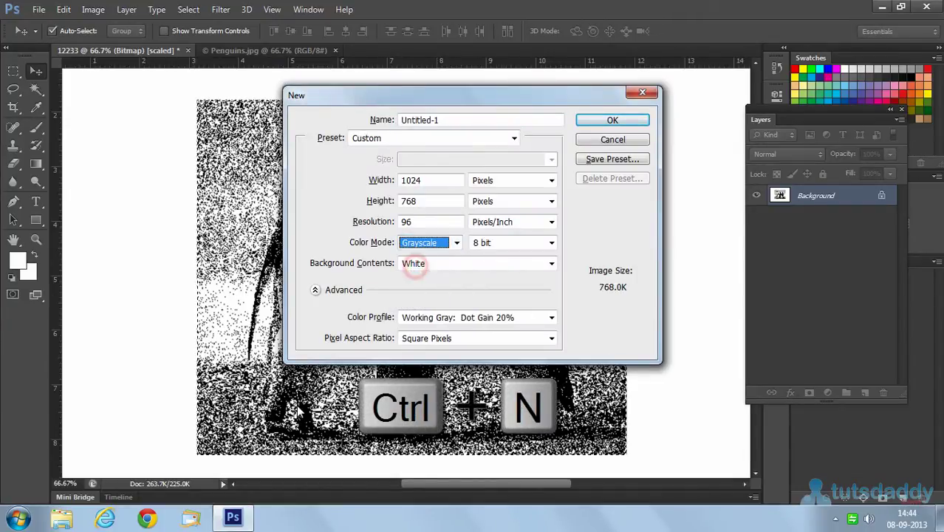
click(519, 244)
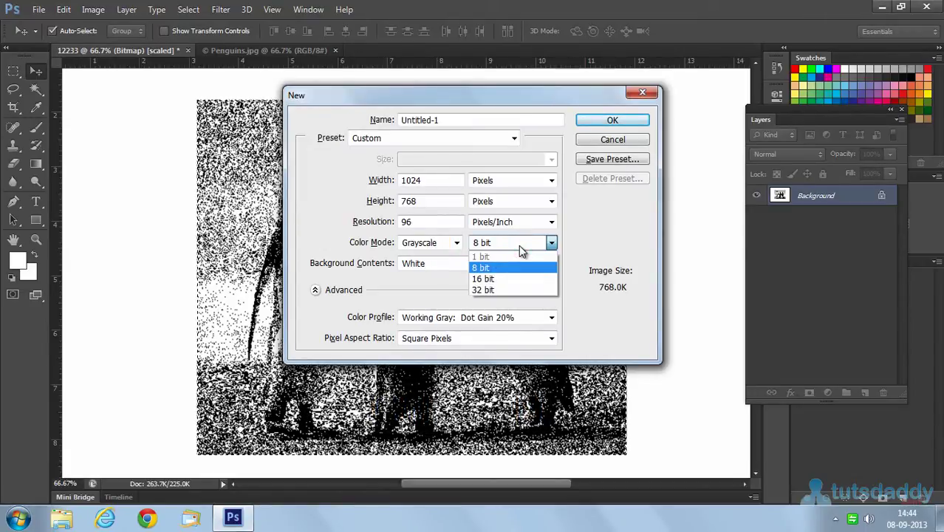
click(433, 256)
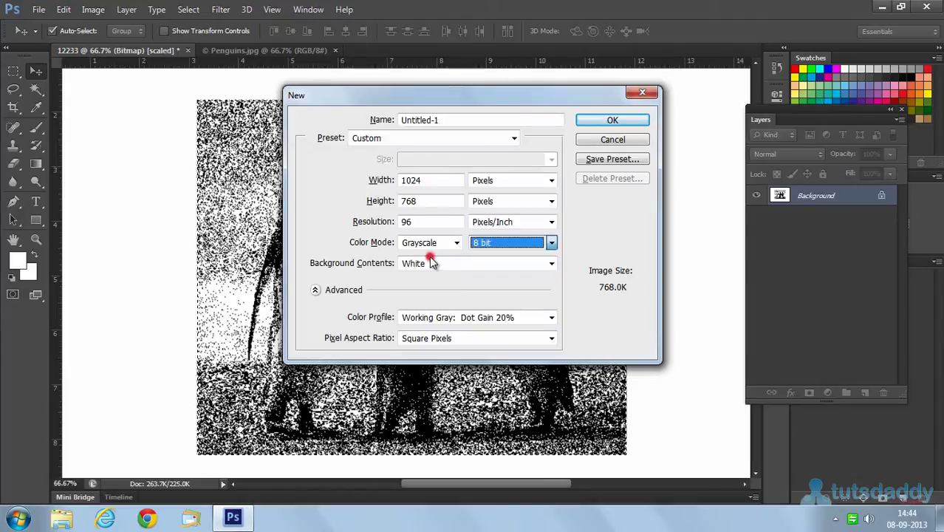
click(620, 120)
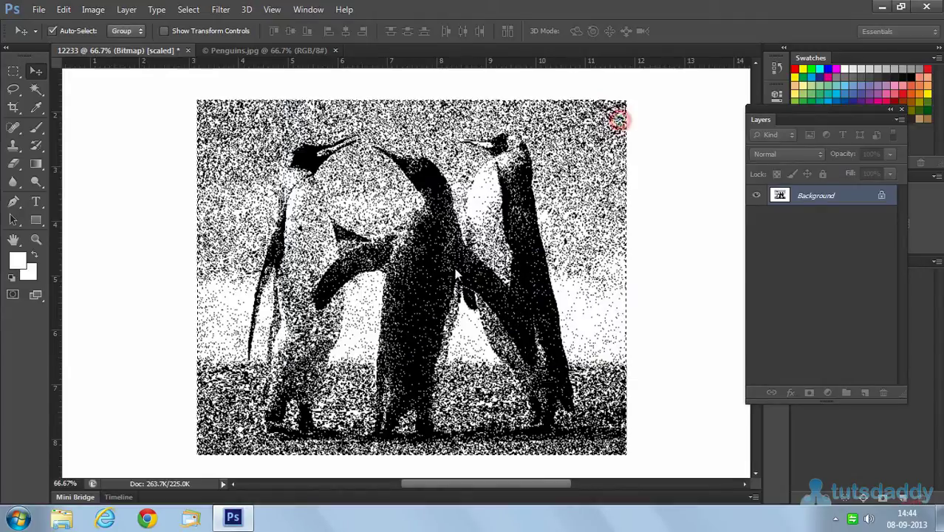
Step: Paste the penguin photo into it as a new layer and zoom in
key(ctrl+v)
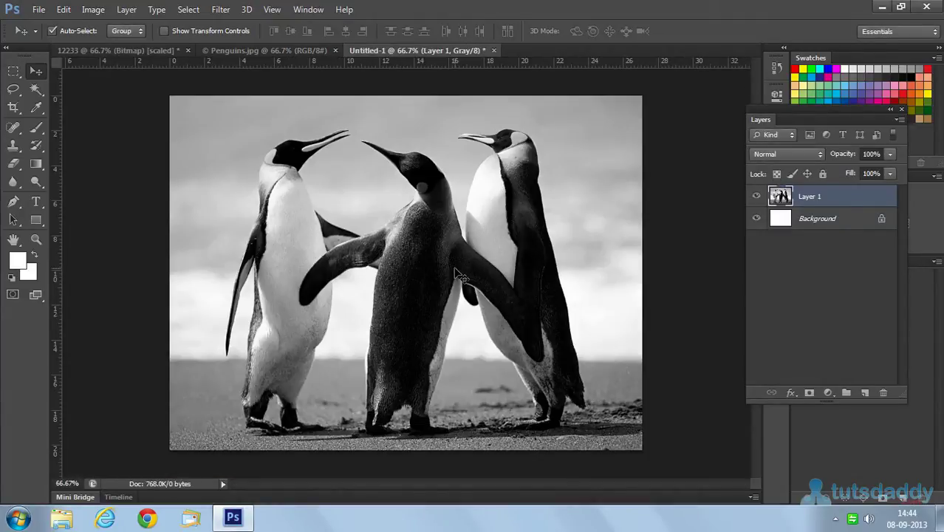
key(ctrl+plus)
key(ctrl+plus)
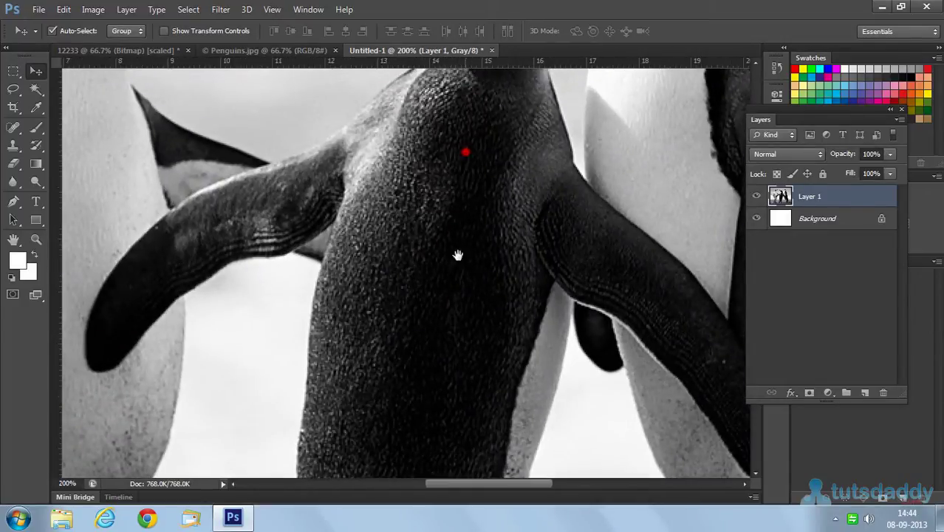
scroll(465, 317, up, 5)
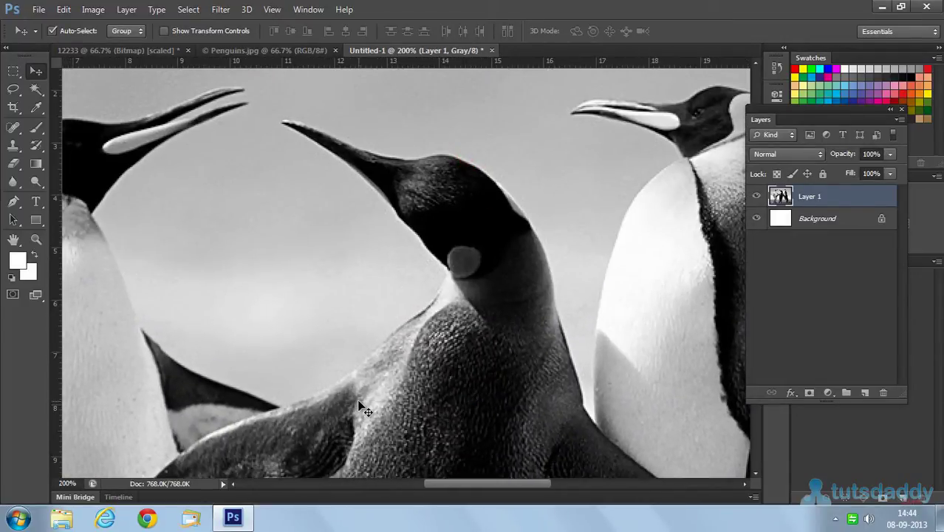
key(ctrl+n)
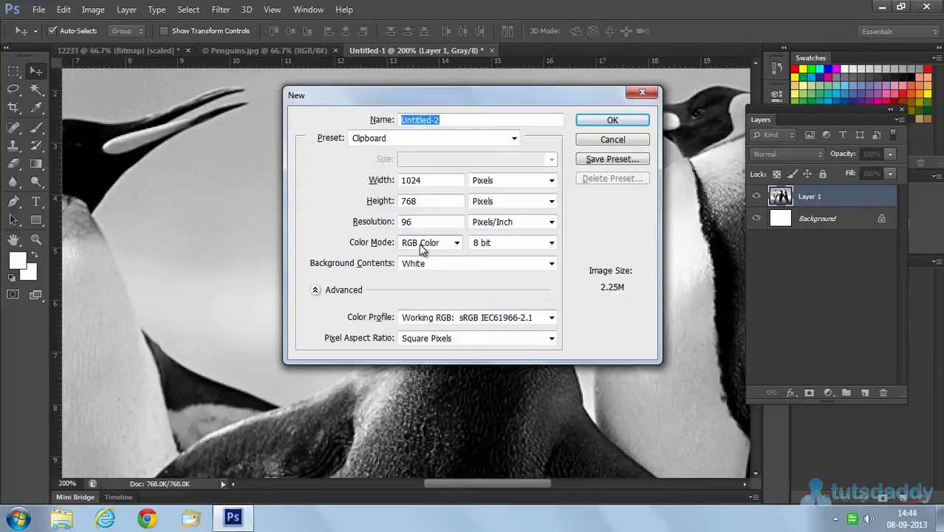
Step: Create the RGB 8-bit Untitled-2 document, paste the penguin photo, and view it at 100%
click(513, 243)
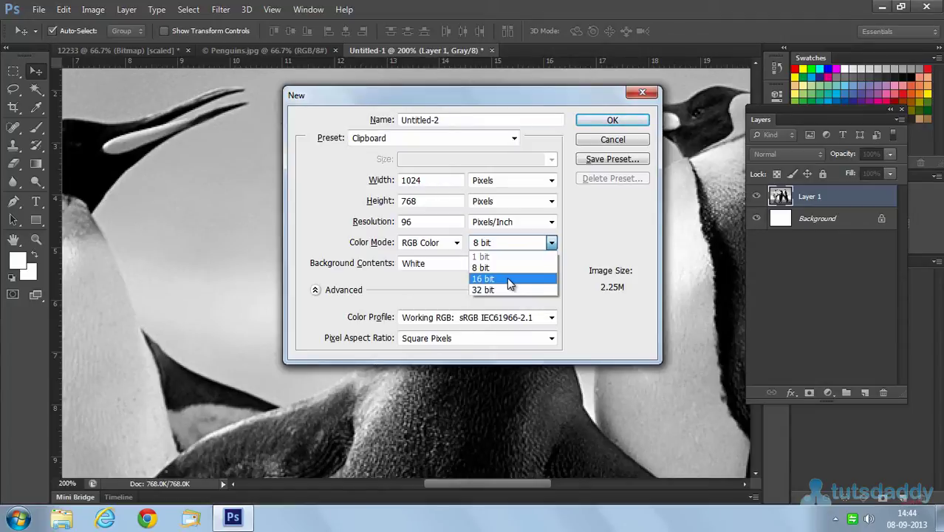
click(506, 278)
click(612, 122)
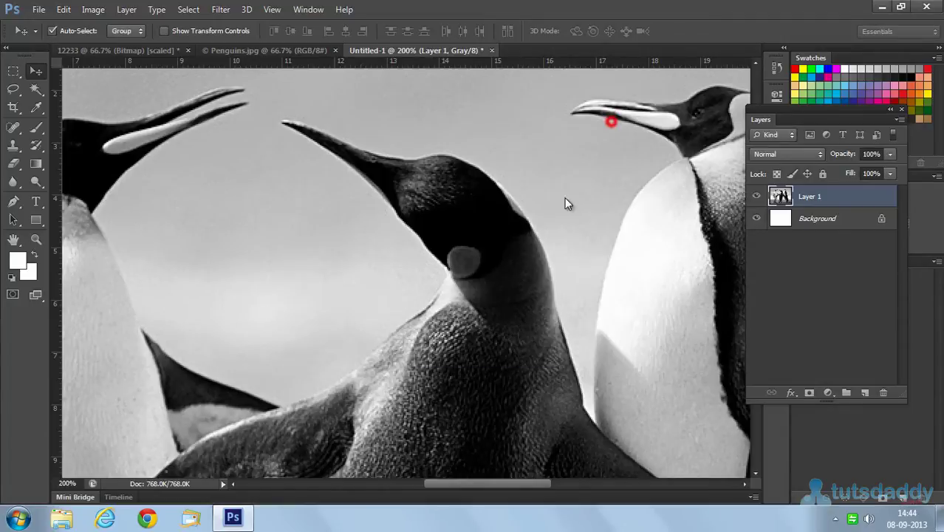
key(ctrl+v)
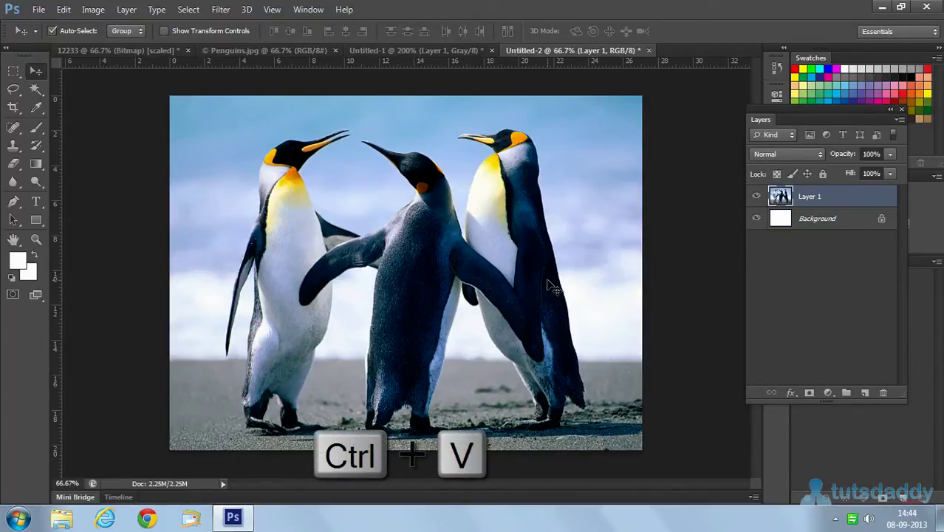
key(ctrl+1)
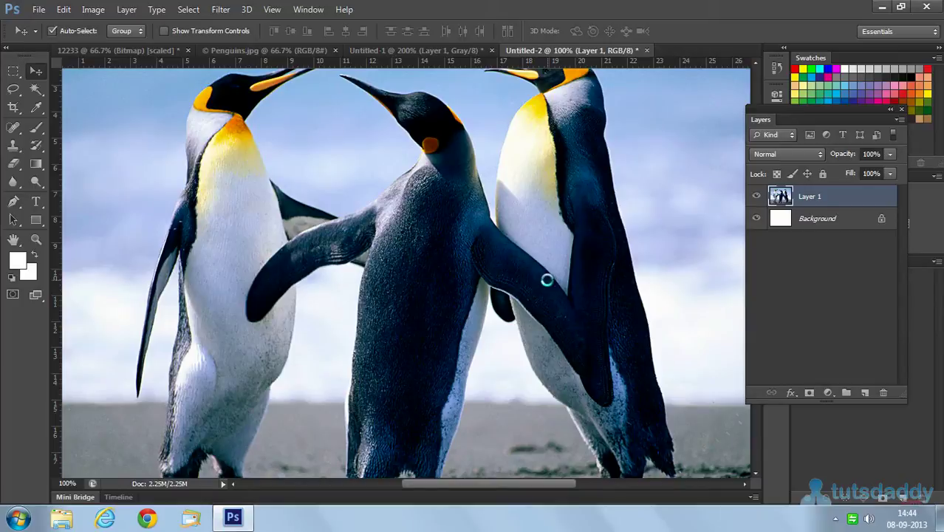
key(ctrl+n)
Step: Create a CMYK Color Untitled-3 document, paste the penguins as a layer, and zoom to 100%
click(430, 243)
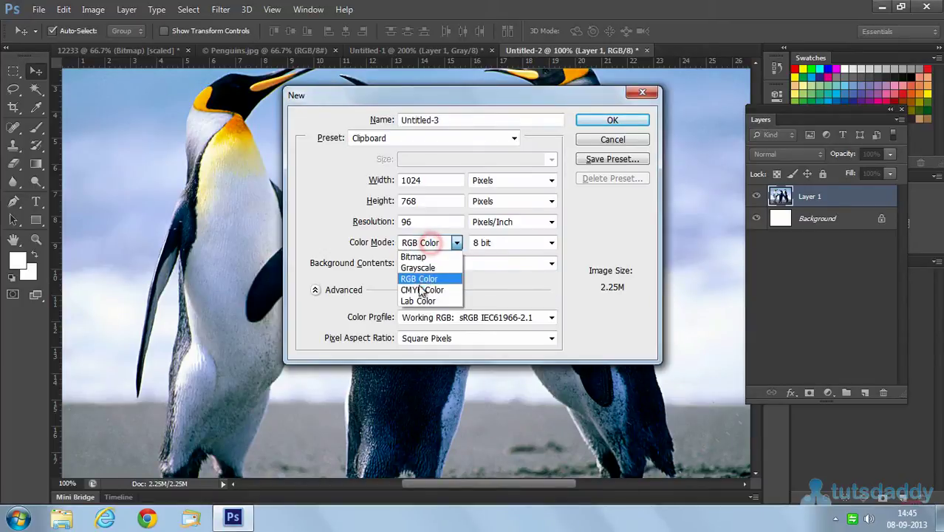
click(417, 291)
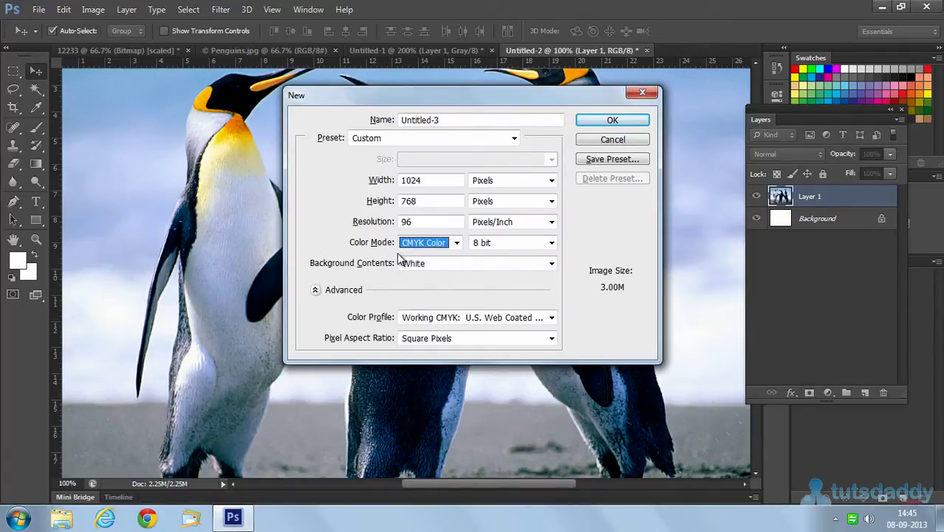
click(593, 123)
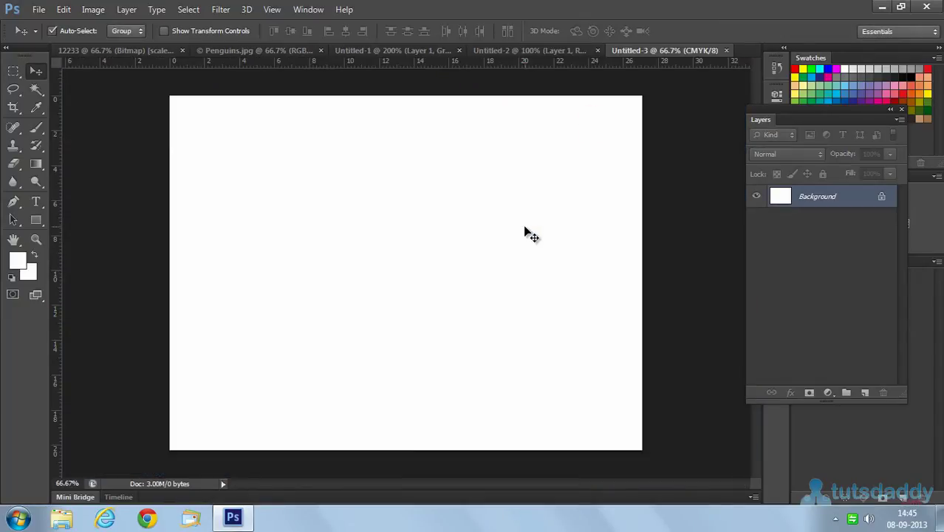
key(ctrl+v)
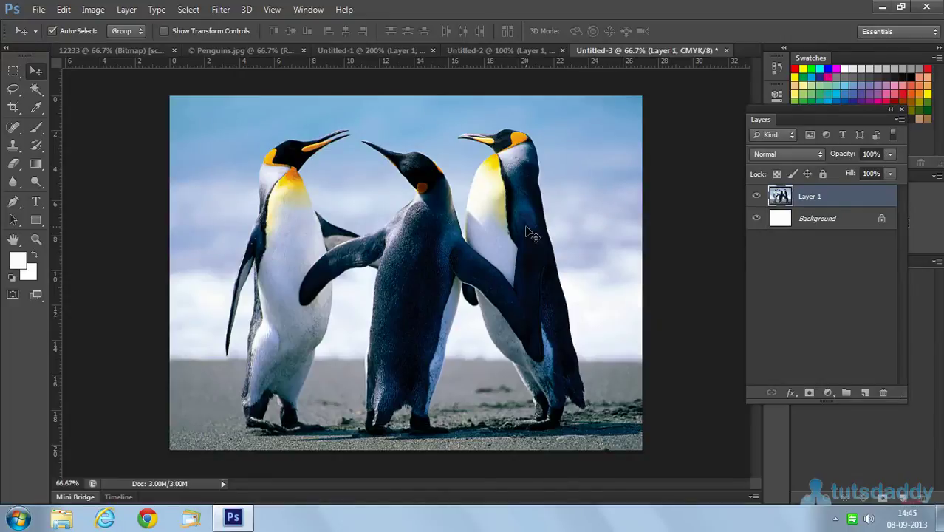
key(ctrl+plus)
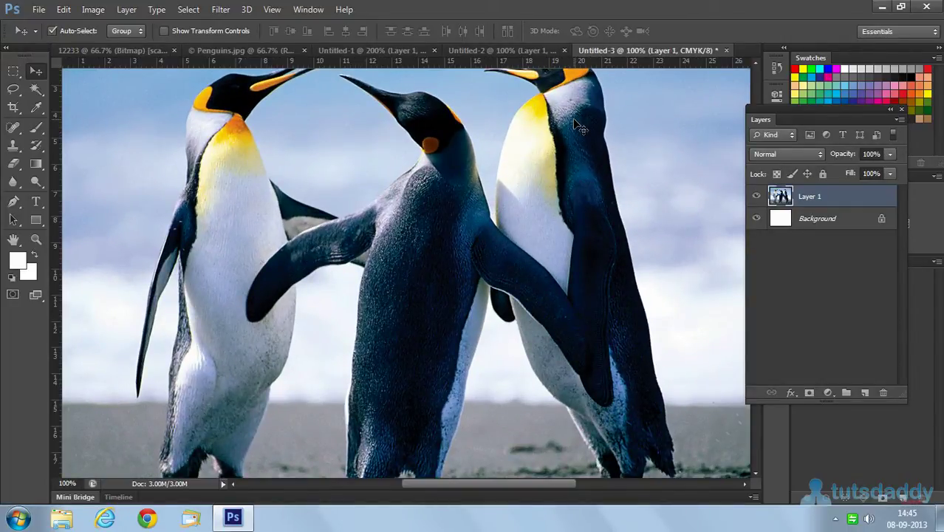
key(ctrl+n)
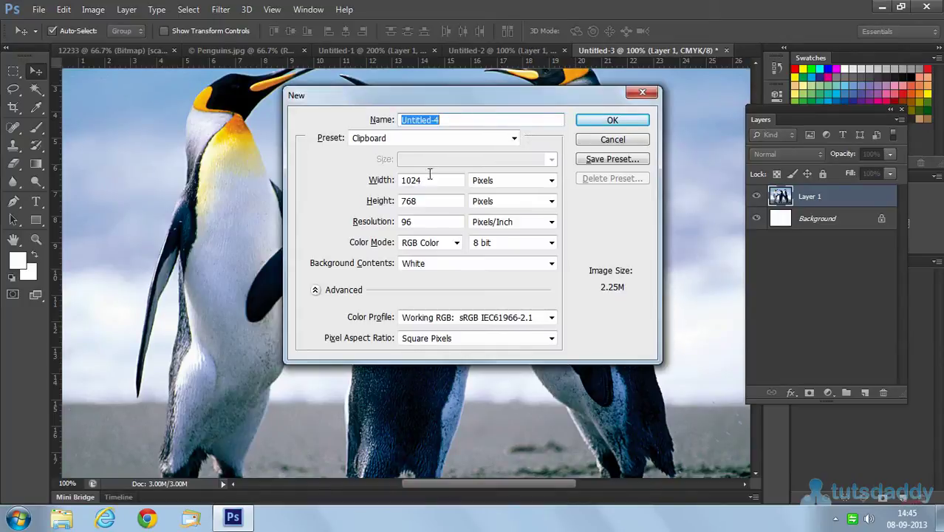
Step: Create Untitled-4 in Lab Color at 8 bit, paste the penguins, and zoom to 100%
click(433, 243)
click(427, 303)
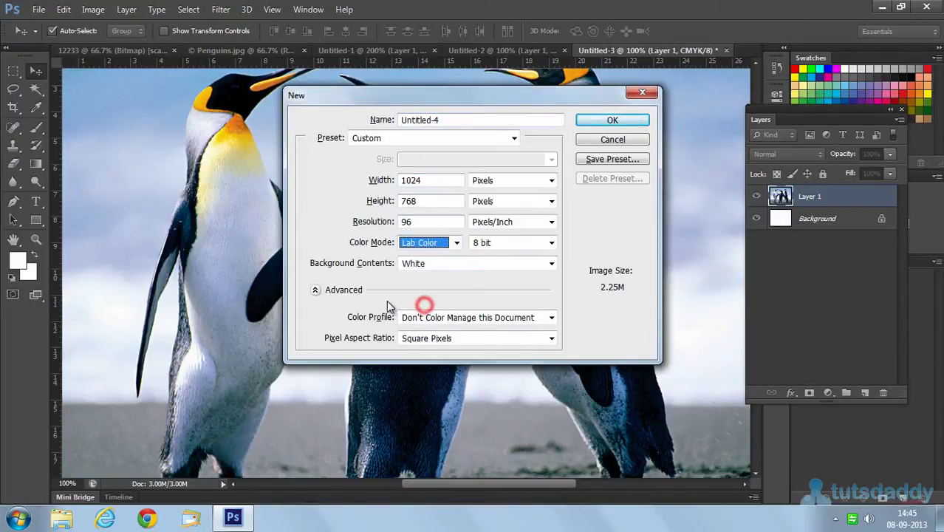
click(481, 246)
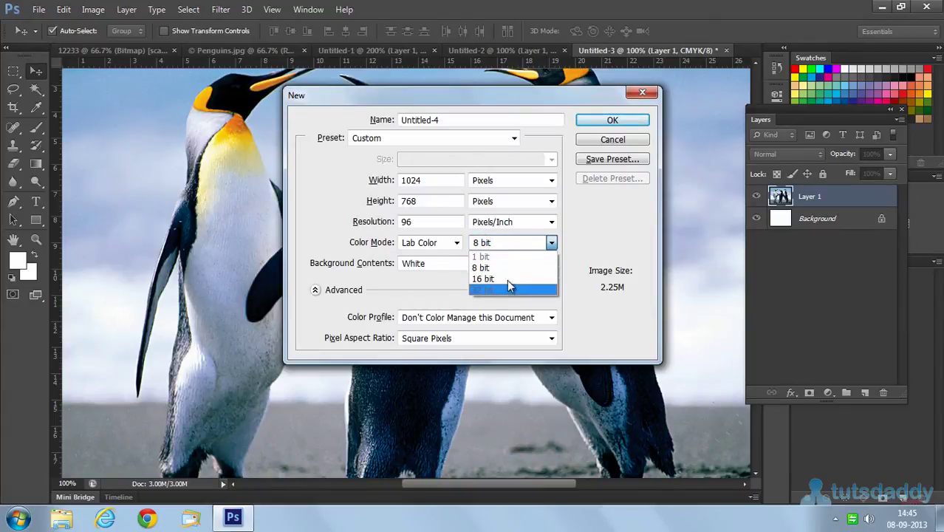
click(508, 268)
click(608, 121)
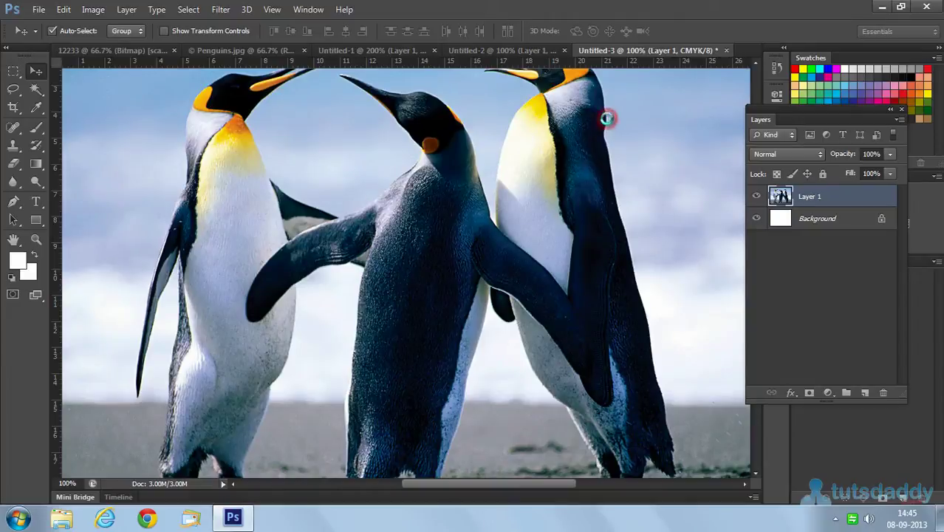
key(ctrl+v)
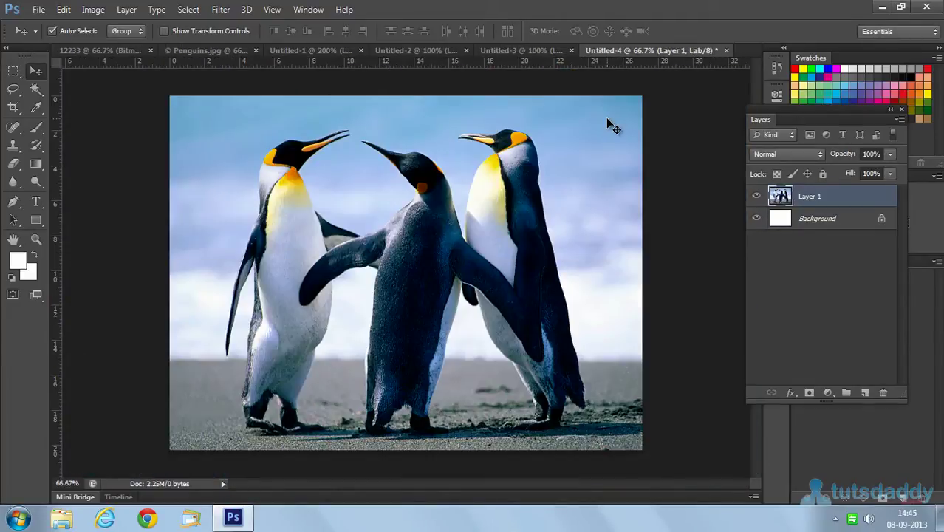
key(ctrl+plus)
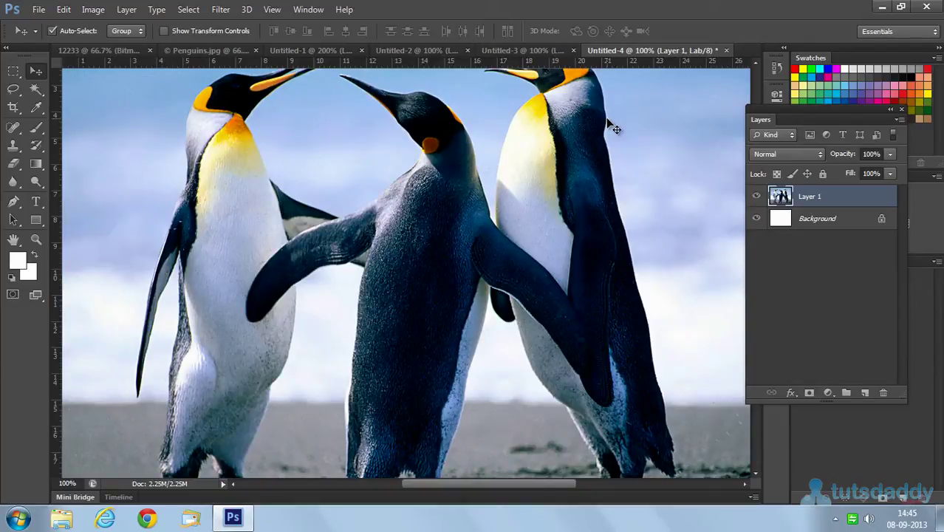
key(ctrl+Tab)
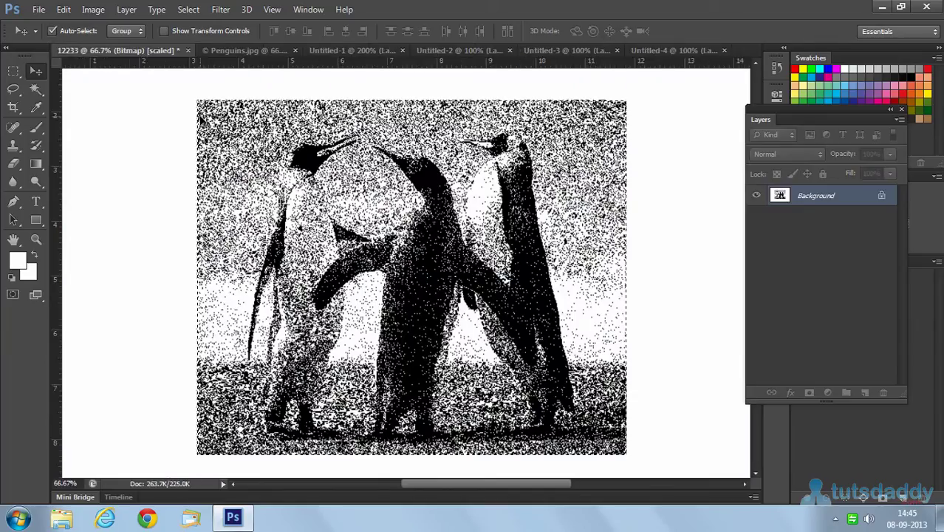
key(ctrl+plus)
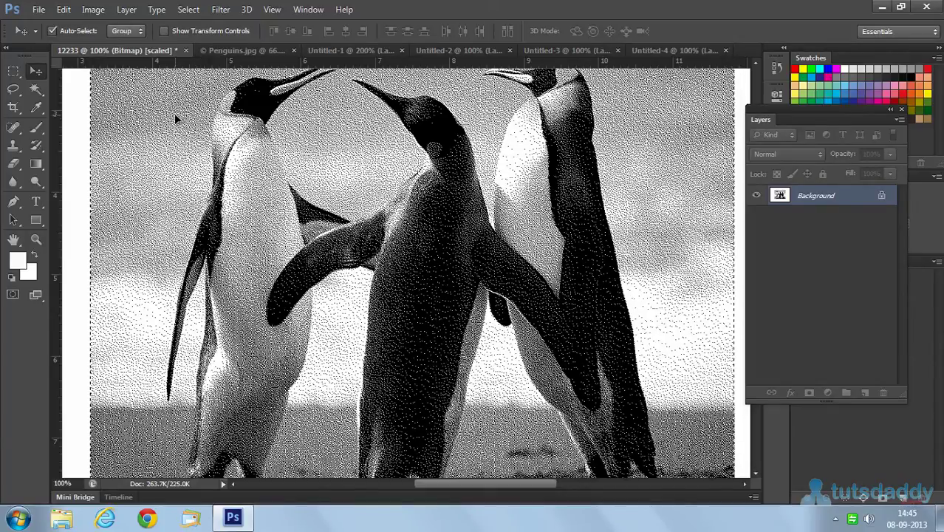
key(ctrl+Tab)
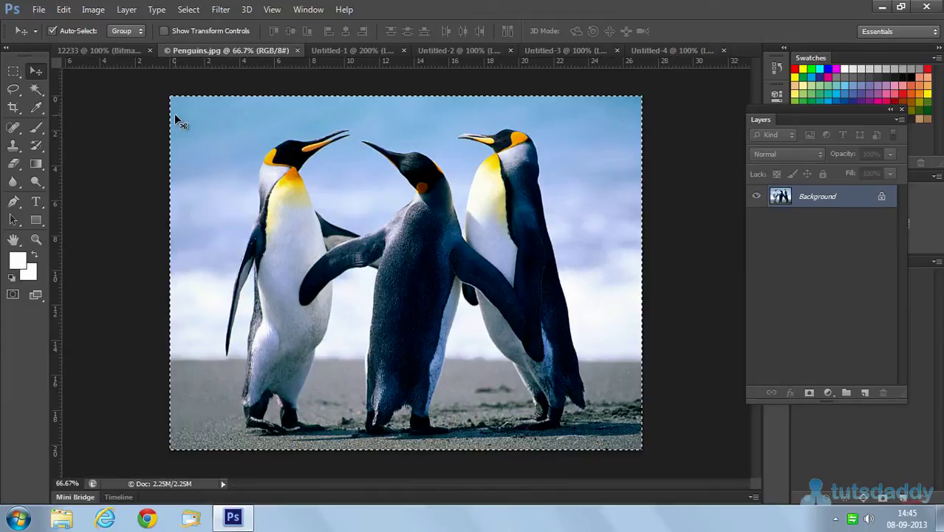
key(ctrl+Tab)
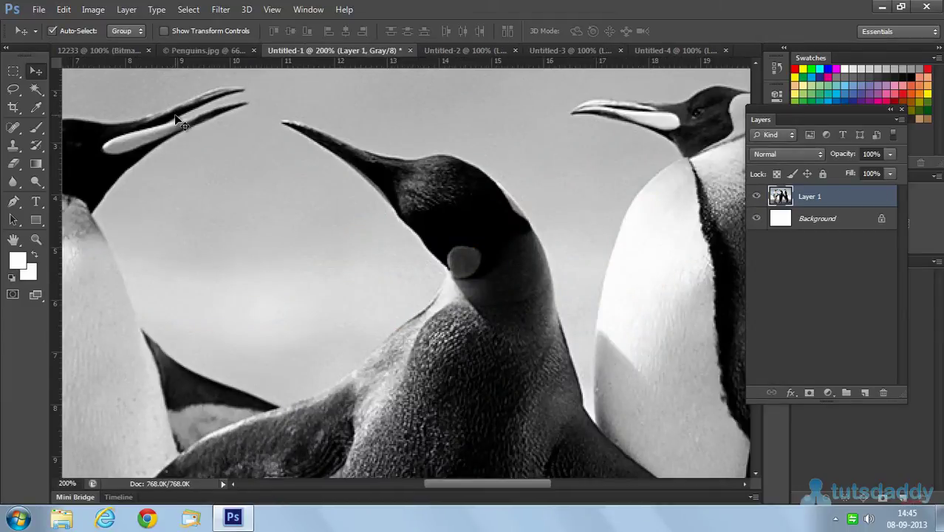
key(ctrl+minus)
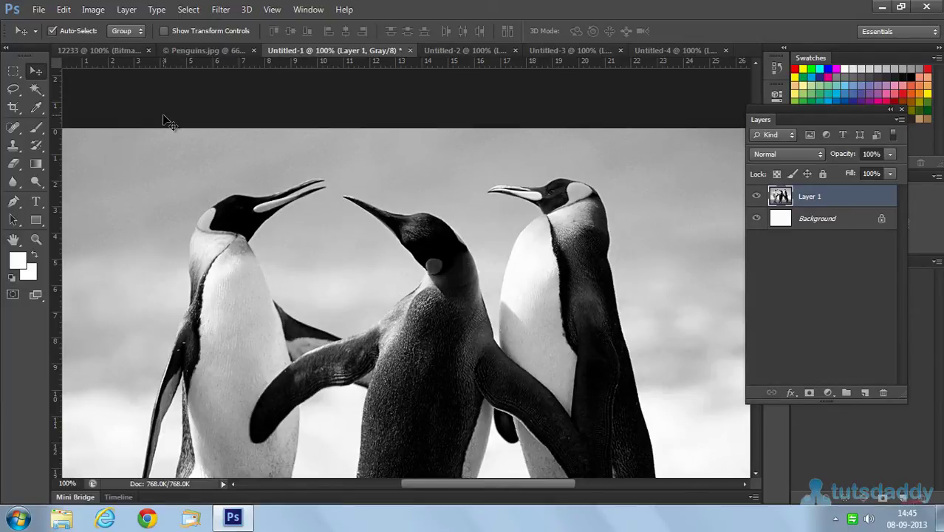
key(ctrl+Tab)
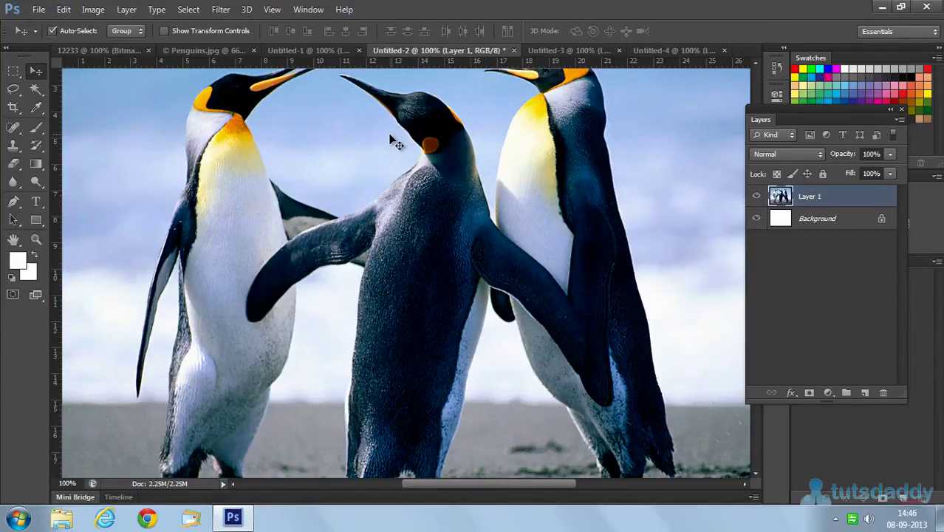
key(ctrl+Tab)
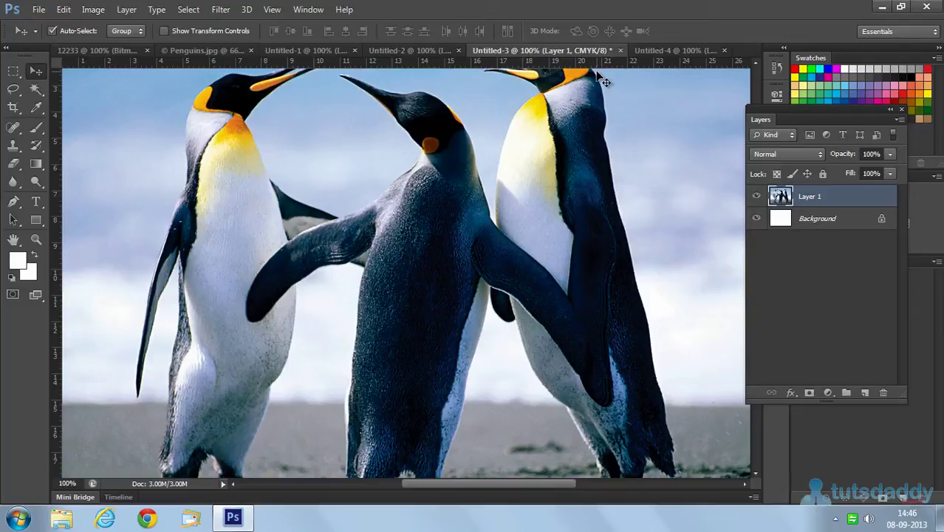
key(ctrl+Tab)
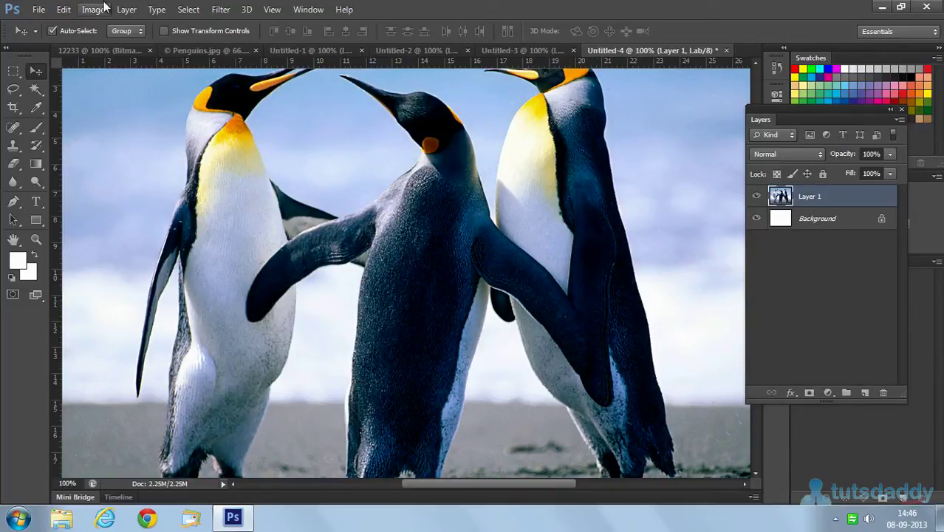
Step: Create Untitled-5 via File > New with the default white background contents
click(38, 10)
click(49, 27)
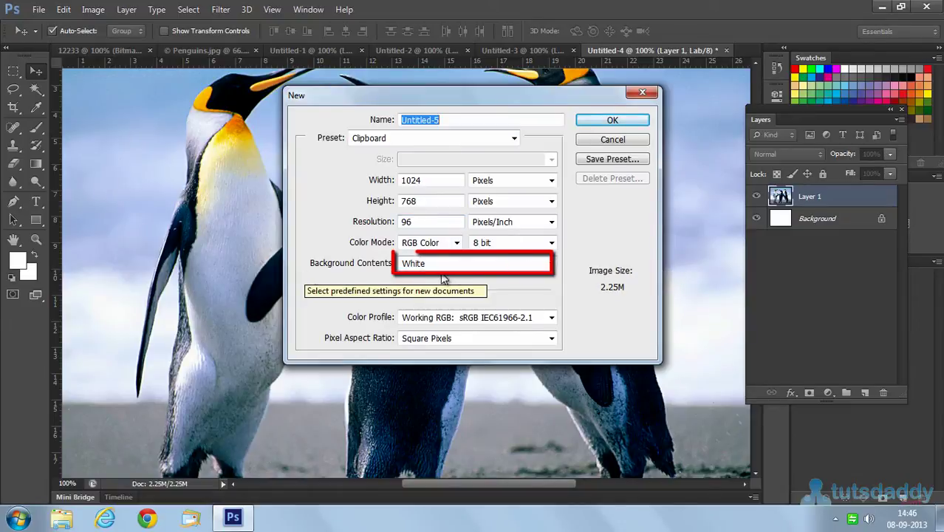
click(617, 119)
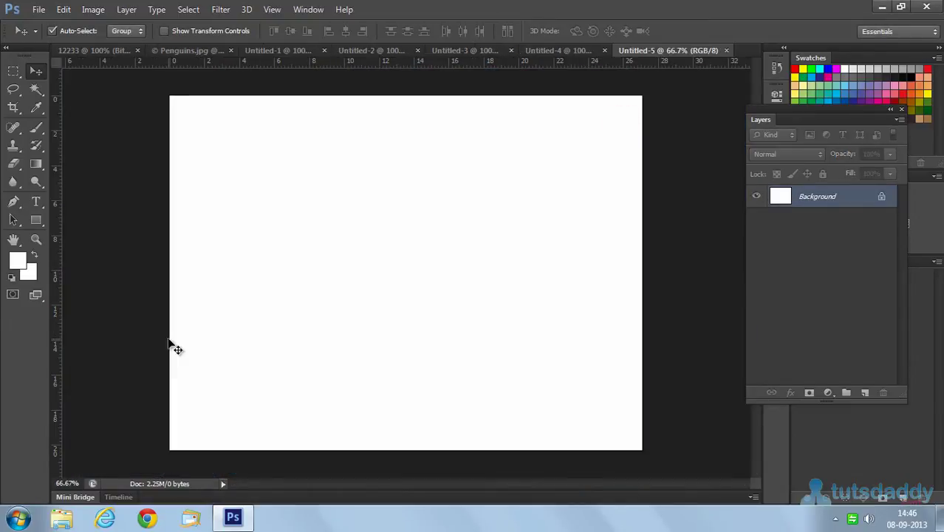
Step: Set the background colour to pure red (ff0000)
click(30, 274)
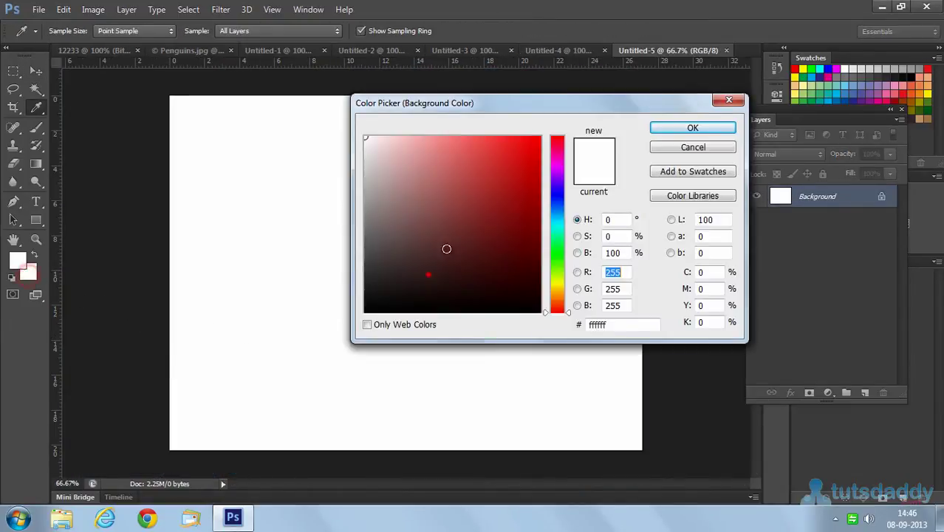
click(540, 137)
click(676, 128)
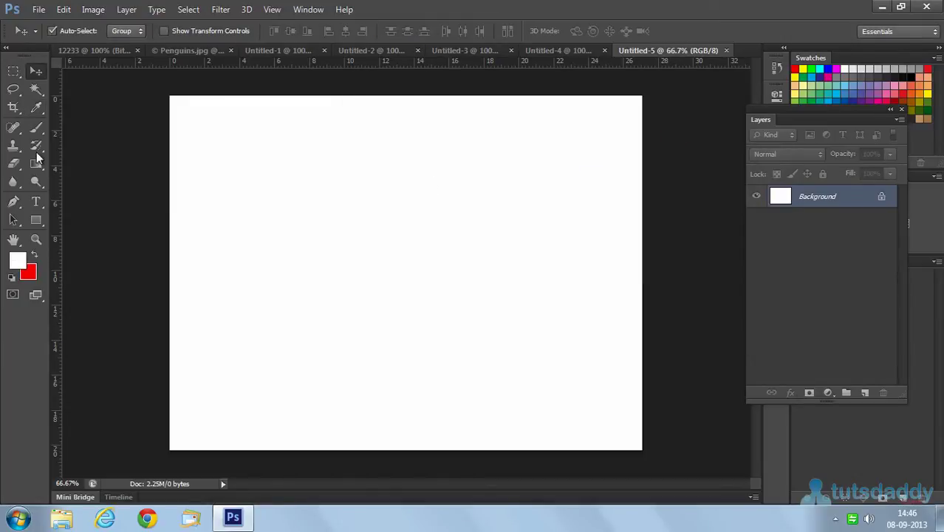
Step: Create Untitled-6 with Background Contents set to Background Color, filling it red
key(ctrl+n)
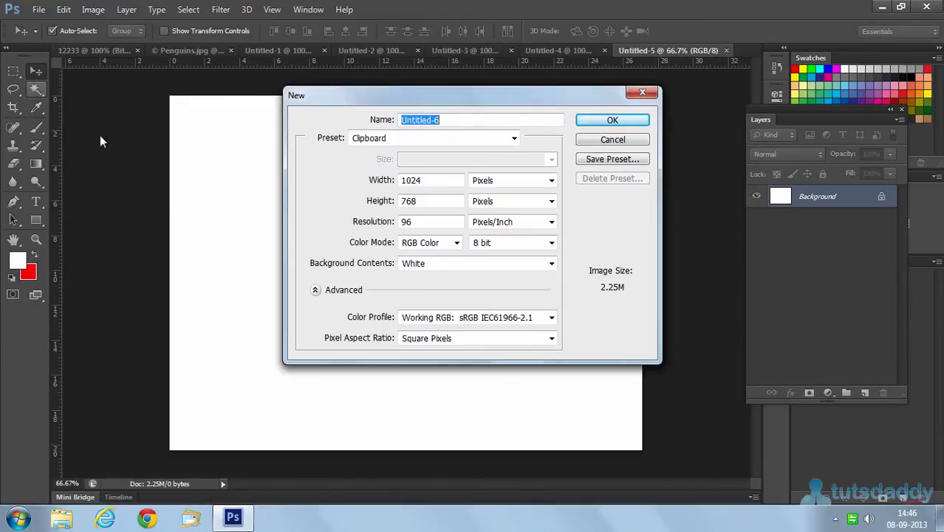
click(418, 265)
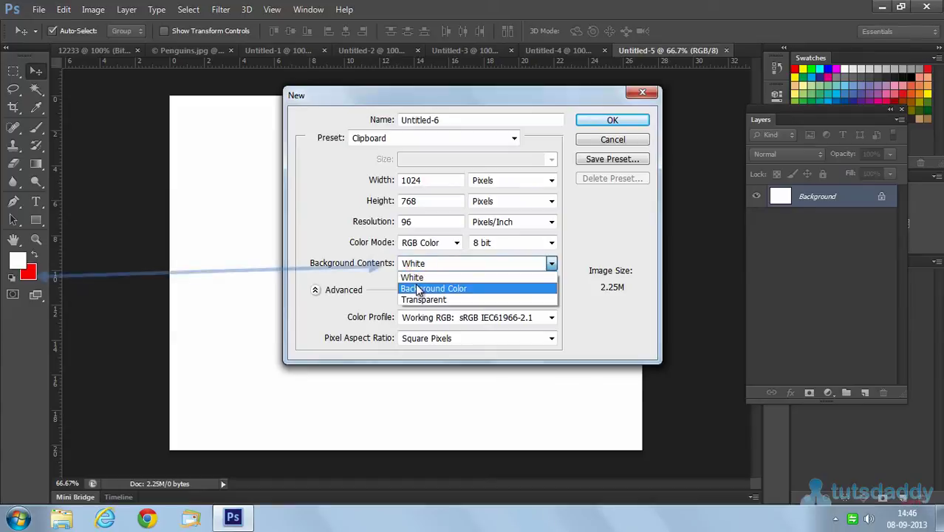
click(421, 288)
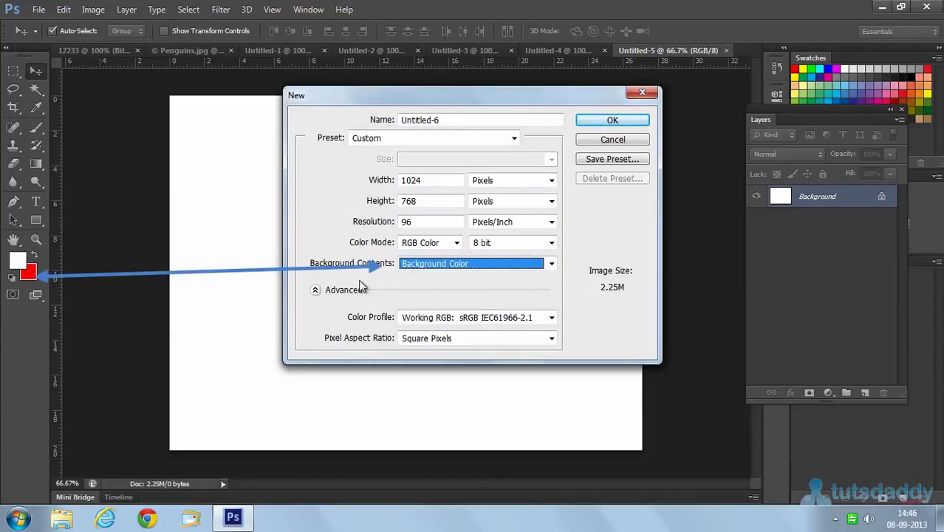
click(625, 122)
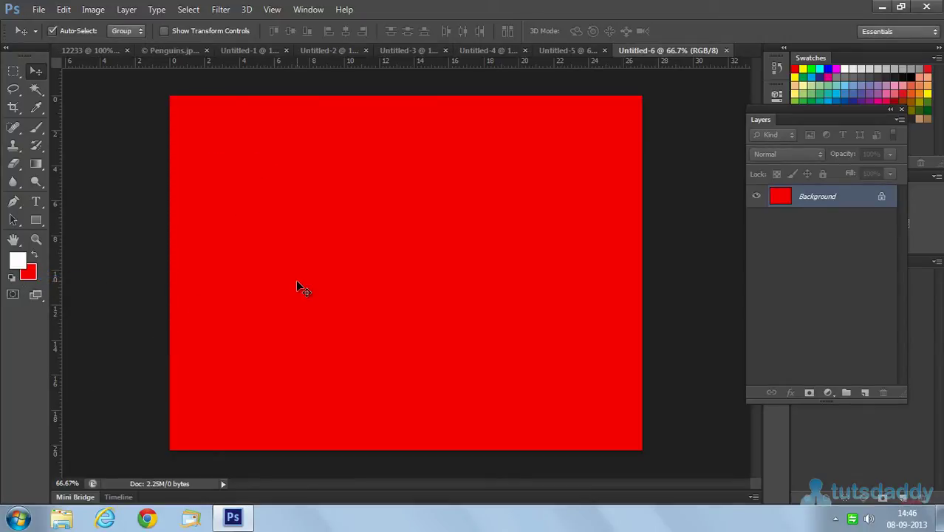
Step: Create Untitled-7 with a Transparent background and pick the Magic Wand tool
key(ctrl+n)
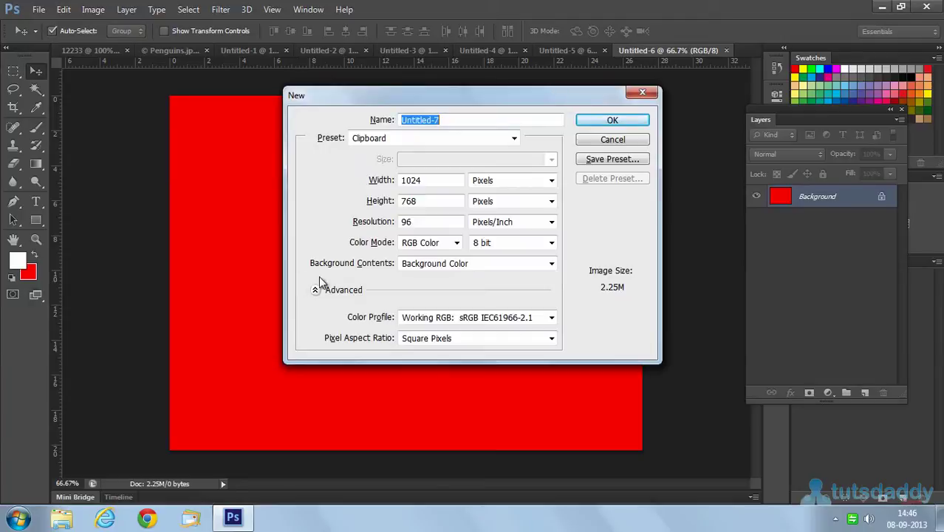
click(412, 263)
click(417, 299)
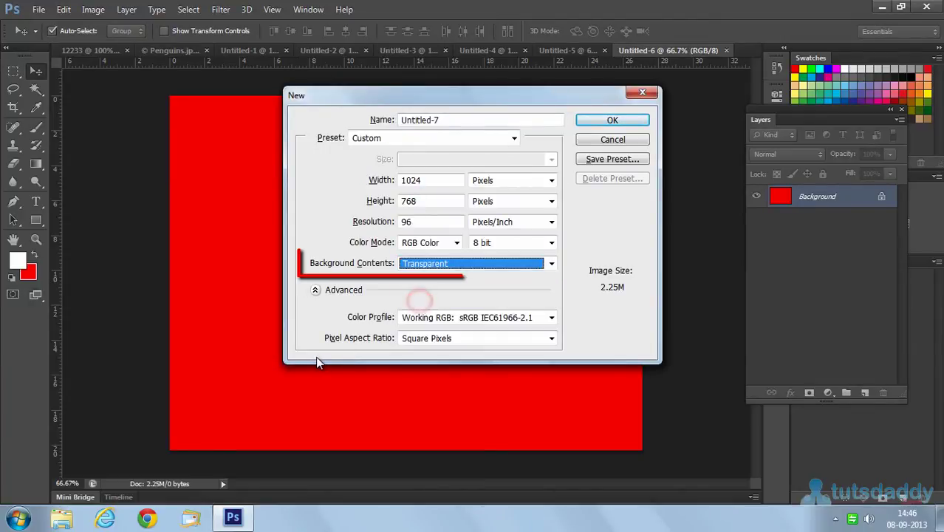
click(611, 122)
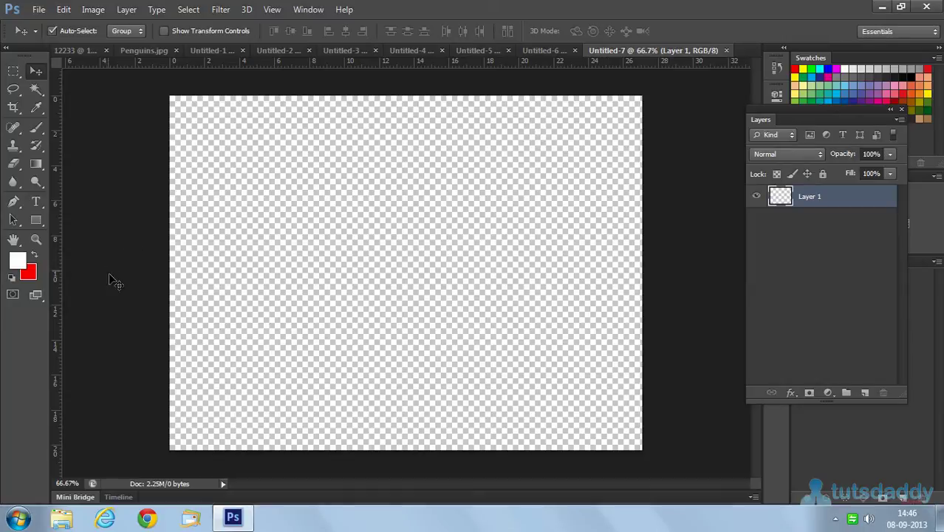
key(ctrl+plus)
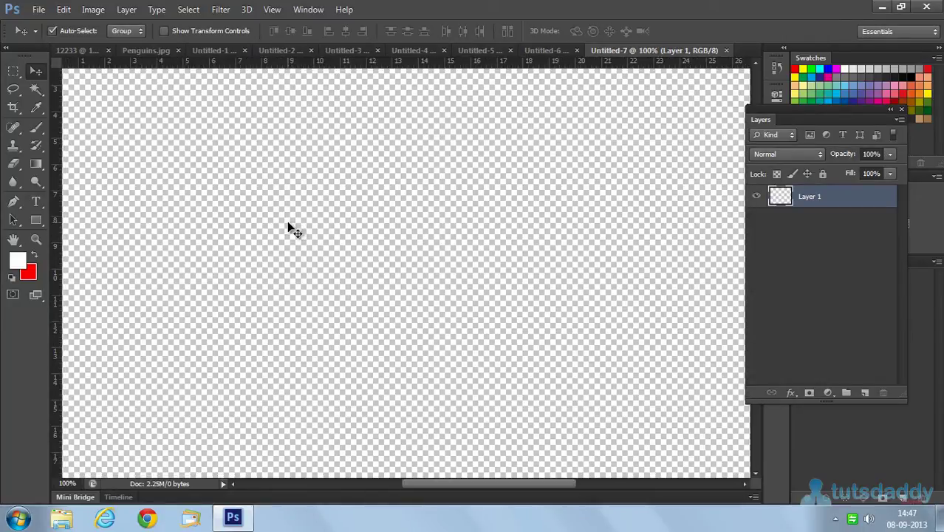
key(w)
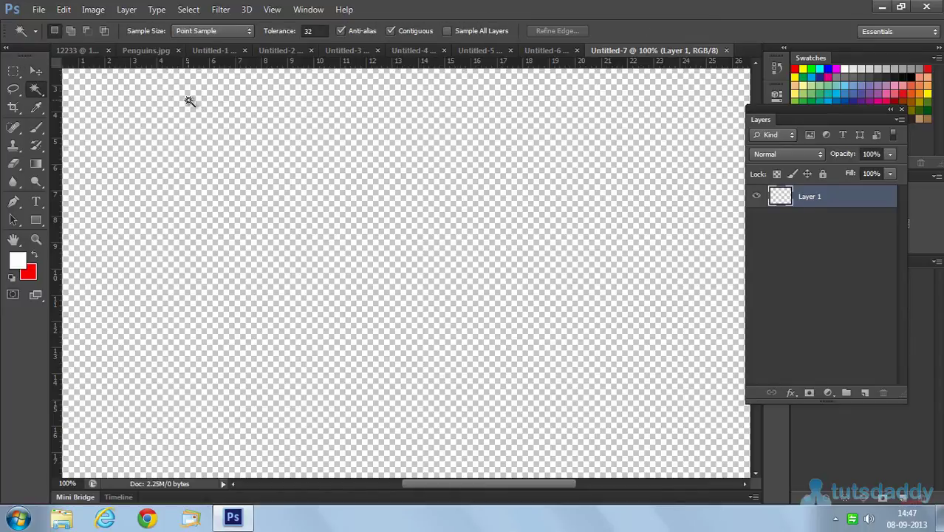